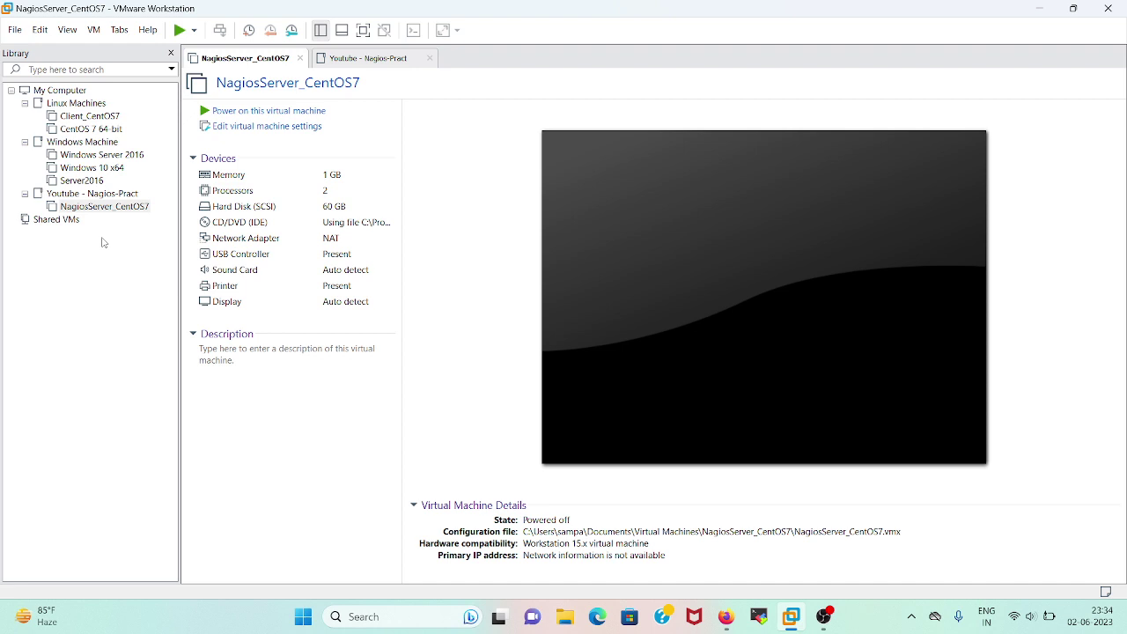
# Start a Custom new virtual machine with Workstation 15.x compatibility, installing the OS later
pyautogui.click(15, 30)
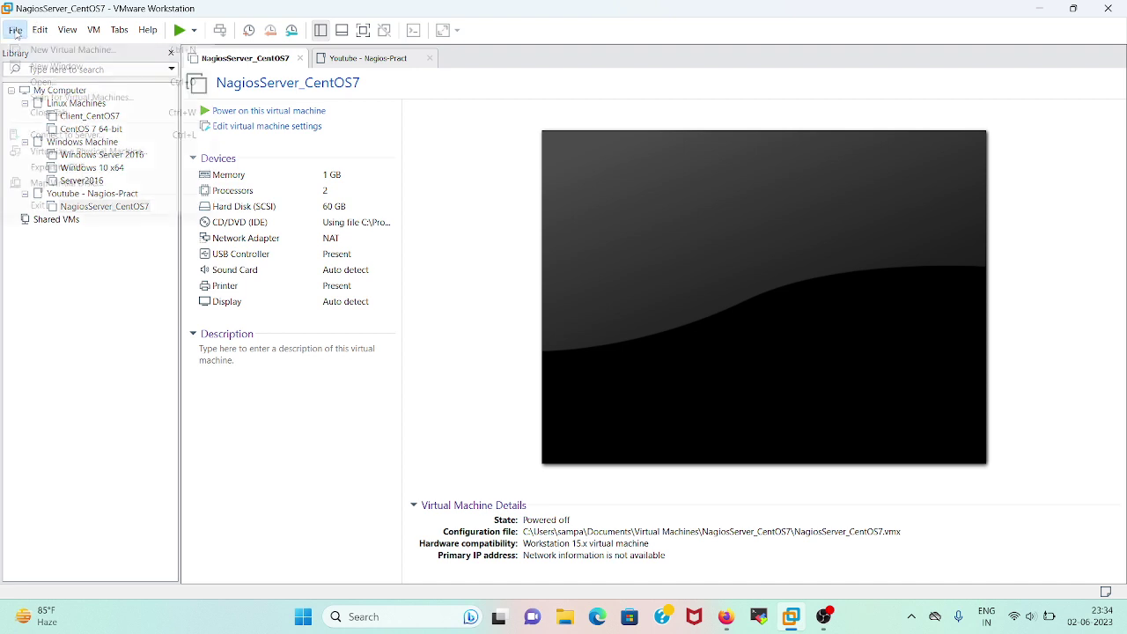
pyautogui.click(39, 50)
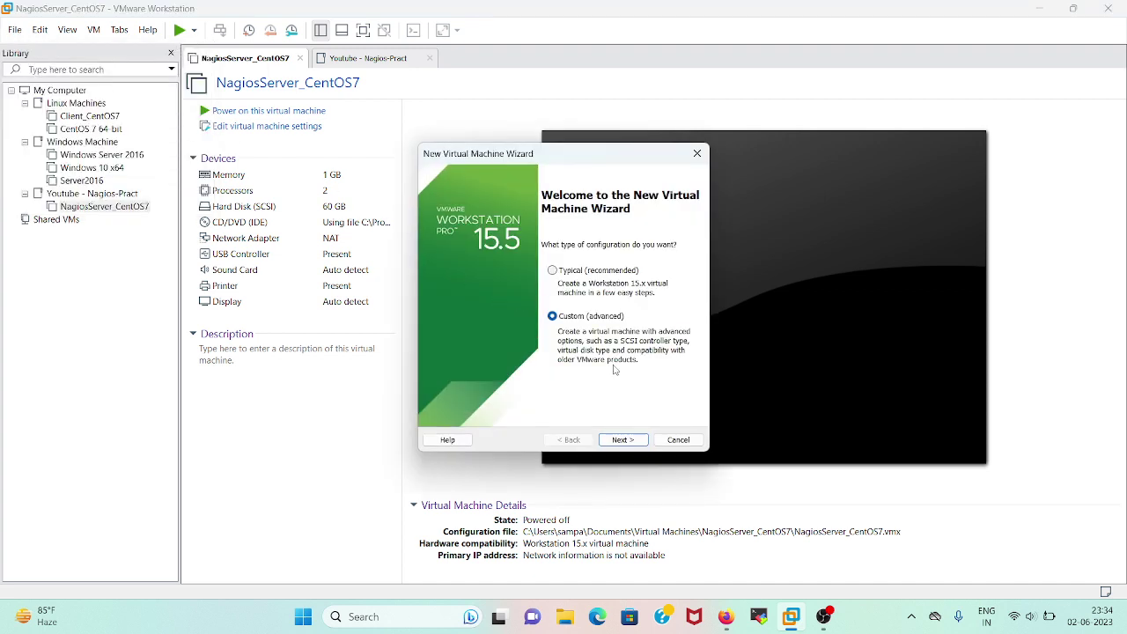
pyautogui.click(619, 440)
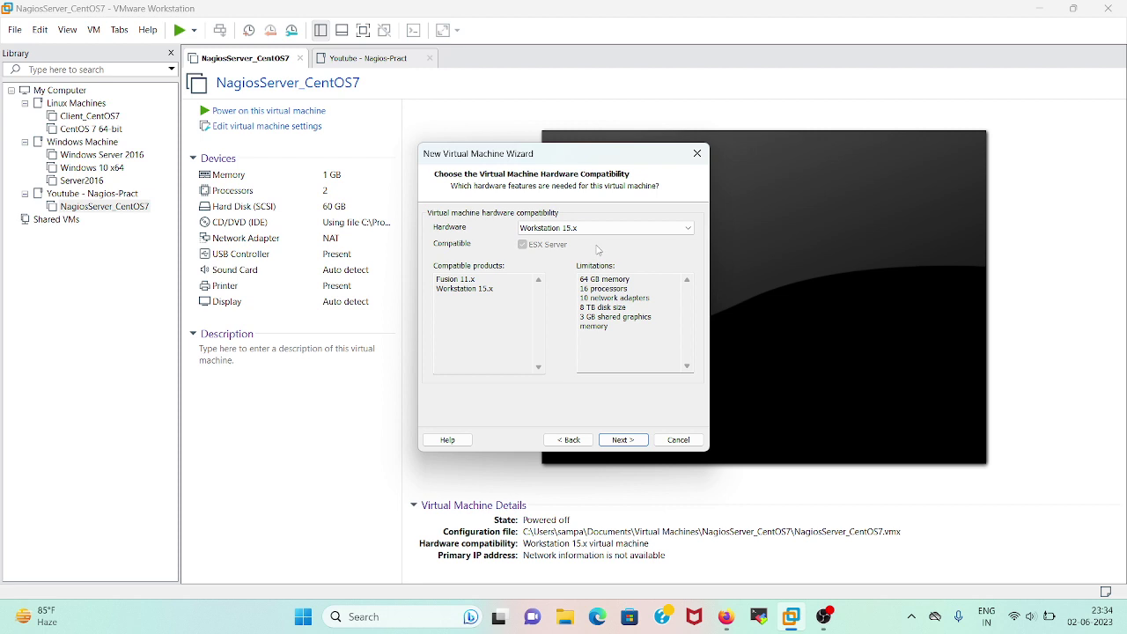
pyautogui.click(623, 441)
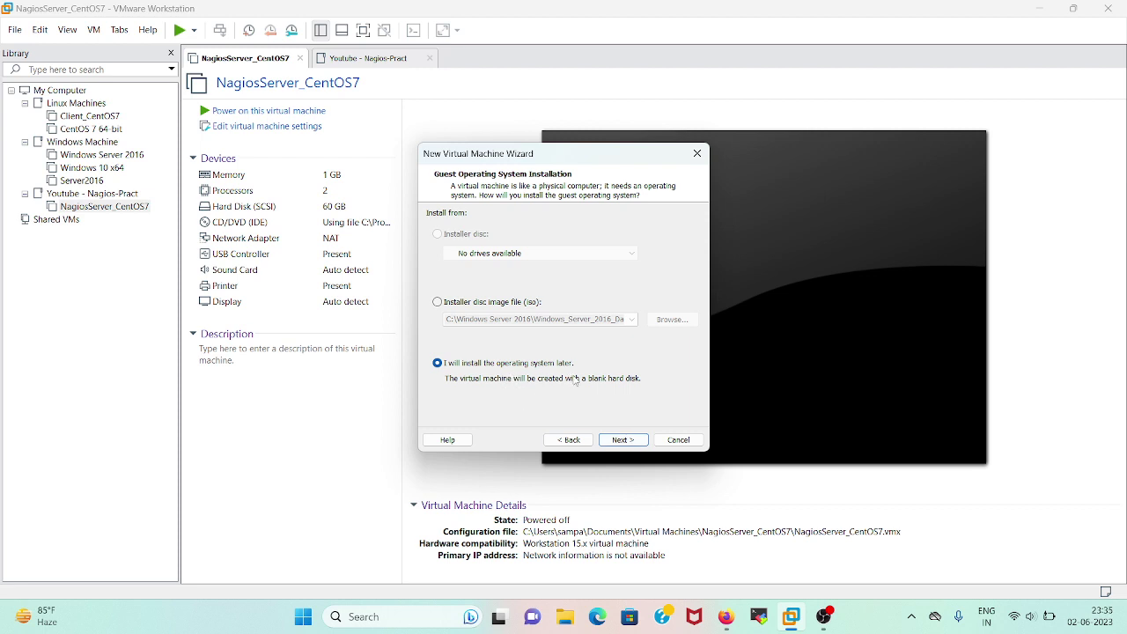
pyautogui.click(617, 440)
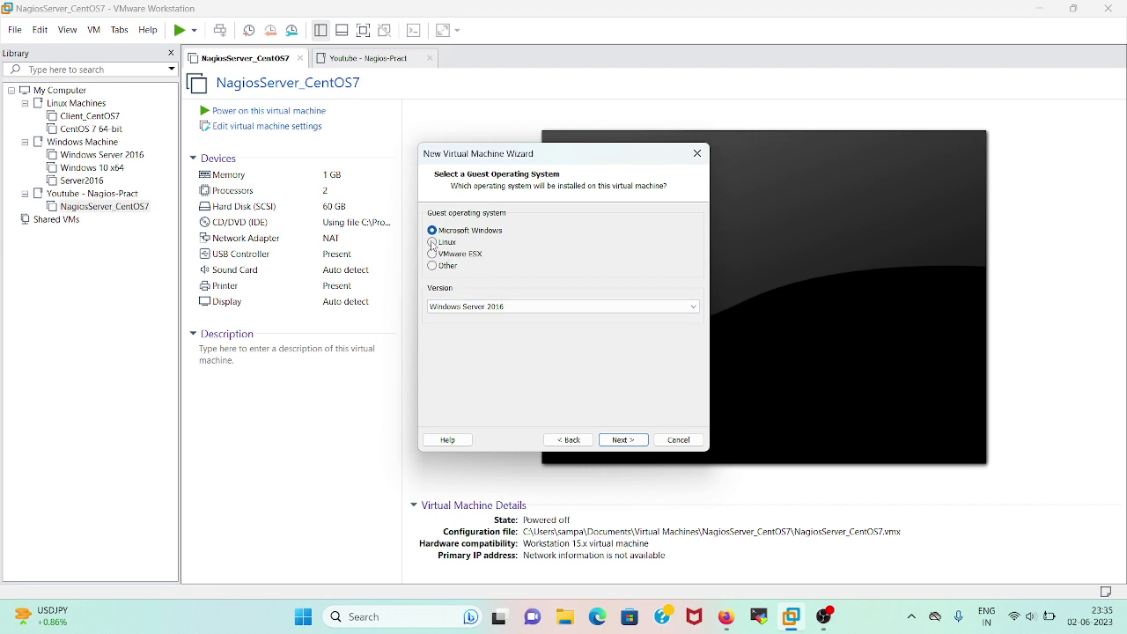
# Set the guest operating system to Linux, version CentOS 7 64-bit
pyautogui.click(433, 242)
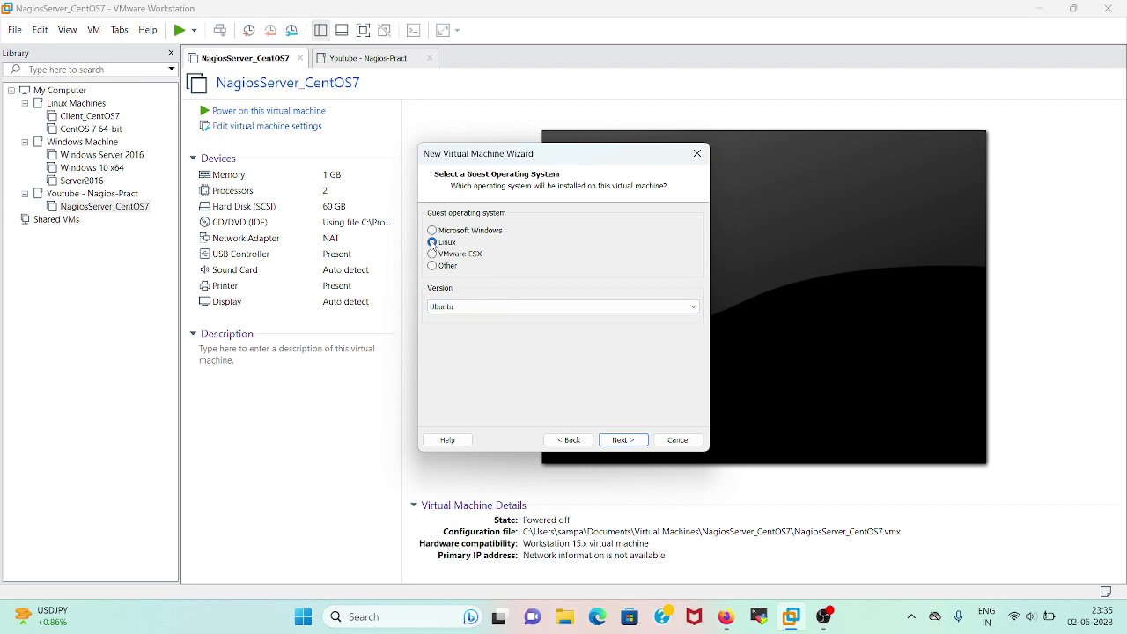
pyautogui.click(484, 308)
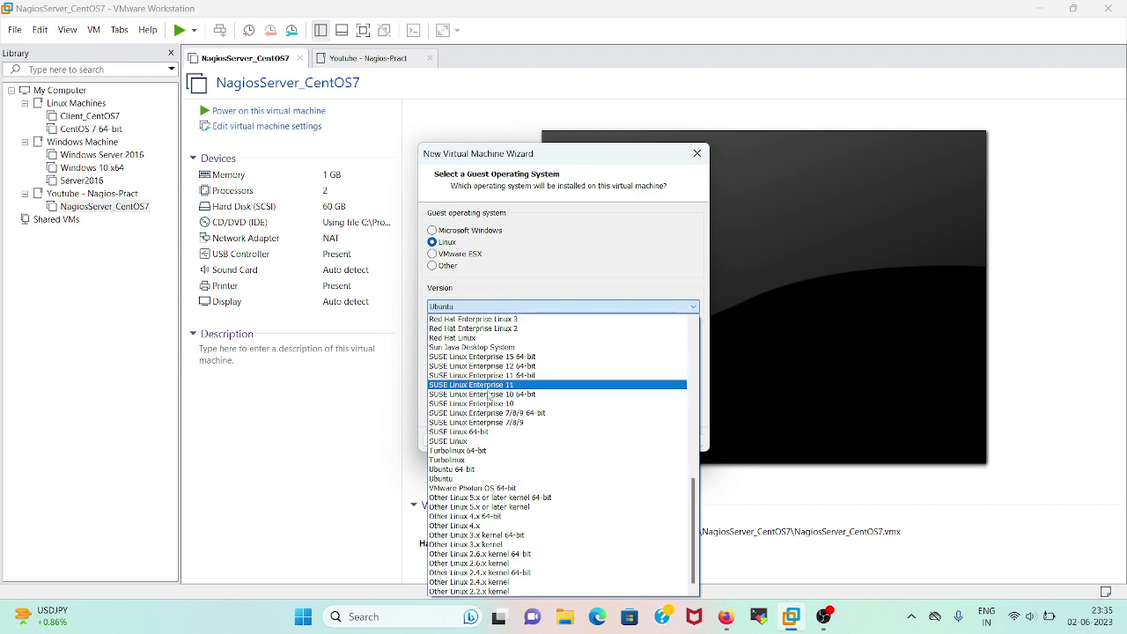
pyautogui.scroll(7, 489, 397)
pyautogui.scroll(7, 488, 398)
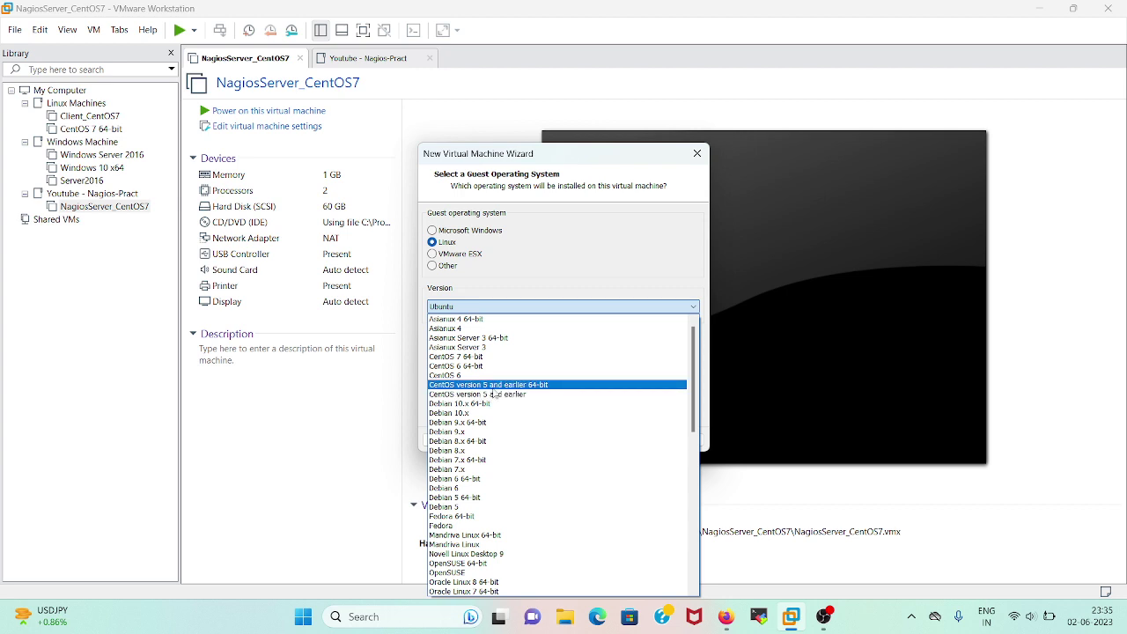
pyautogui.click(490, 361)
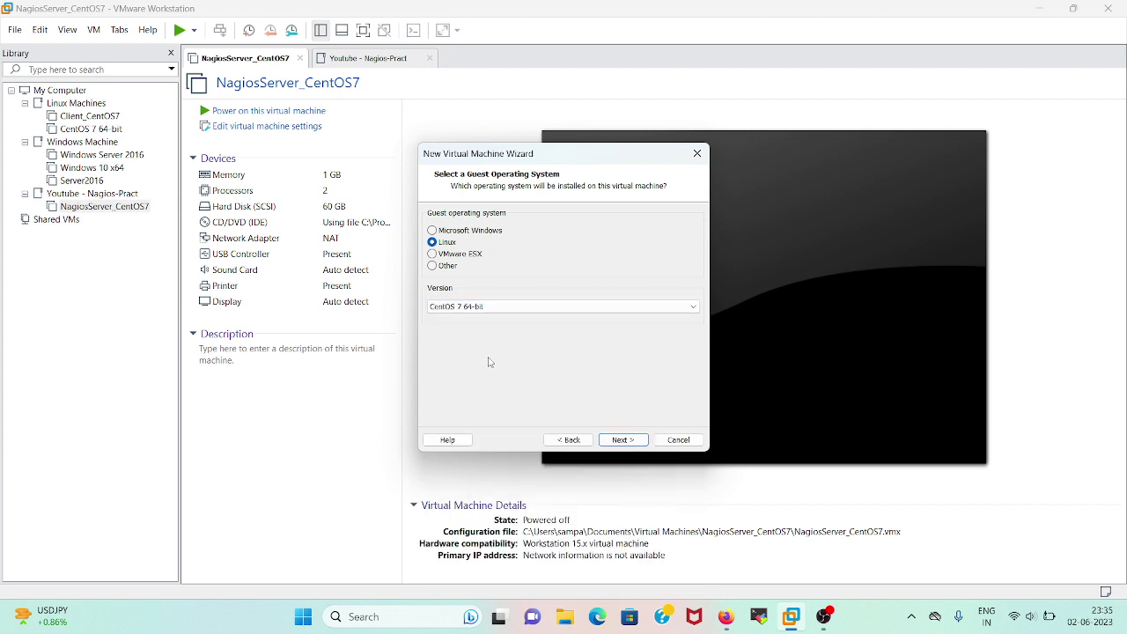
pyautogui.click(632, 440)
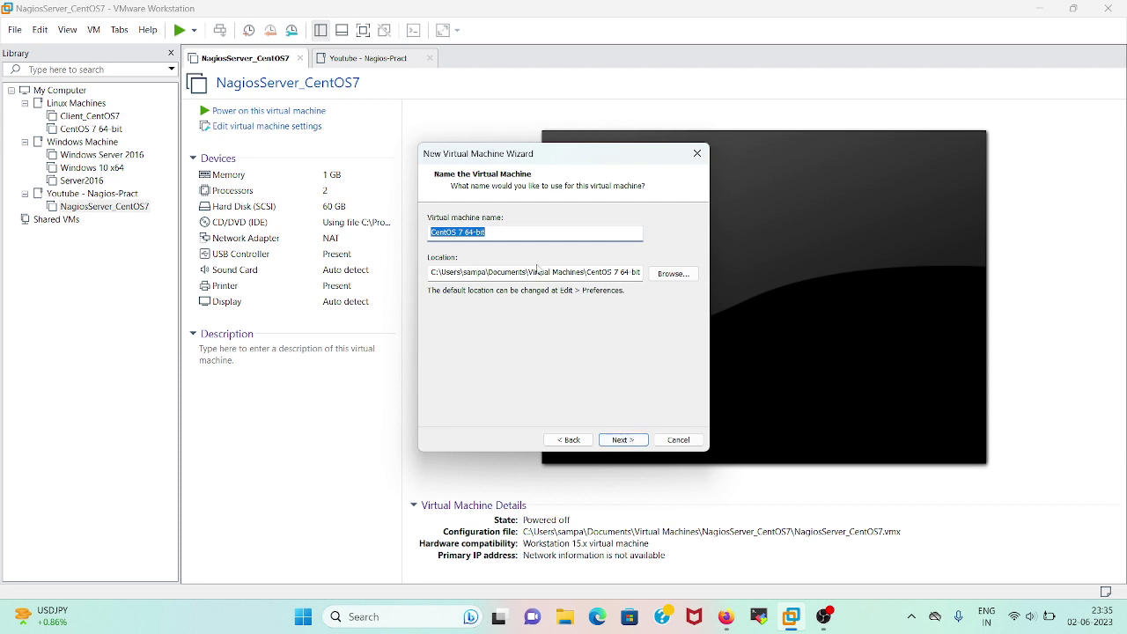
# Name the virtual machine NagiosXIServer
pyautogui.press('BackSpace')
pyautogui.write('NagiosXI')
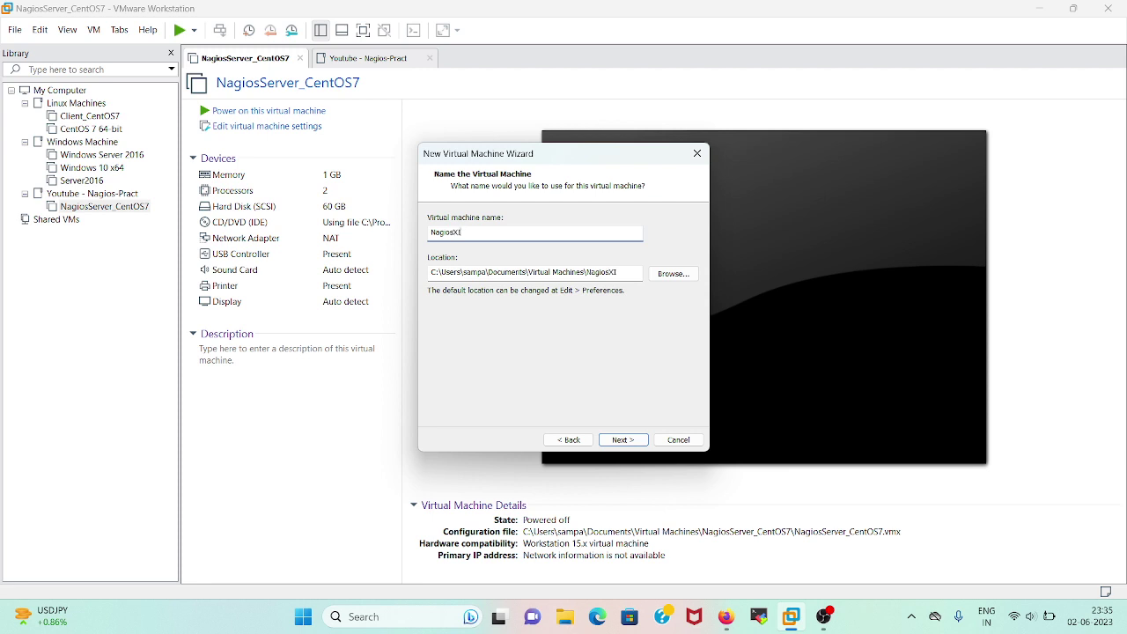
pyautogui.write('Server')
pyautogui.click(624, 441)
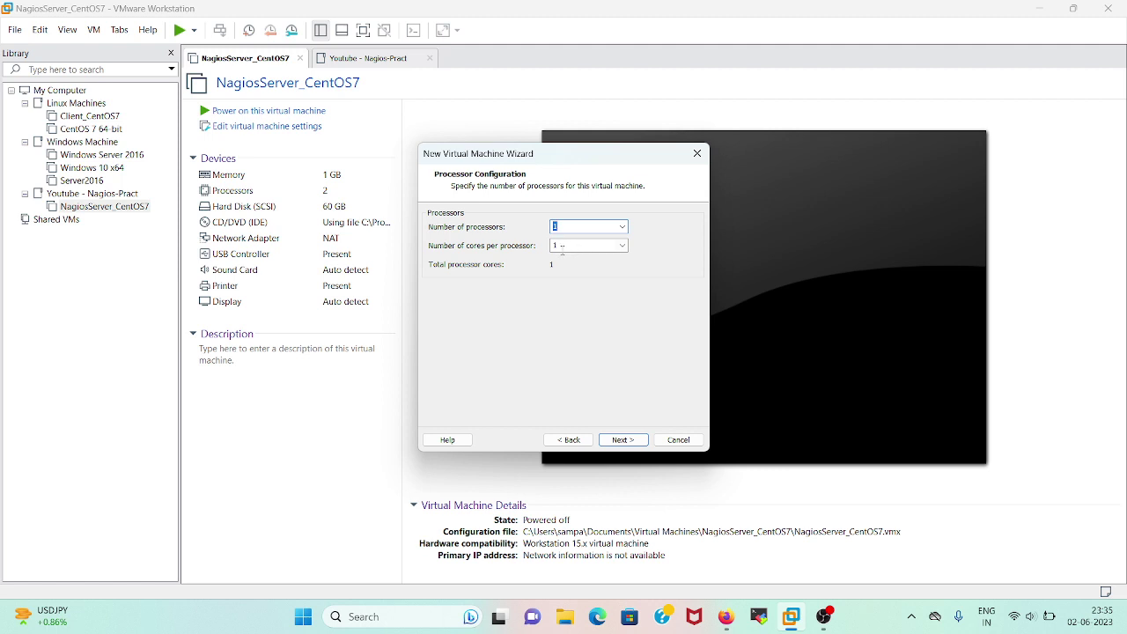
# Give the VM 2 cores per processor and 2048 MB of memory
pyautogui.click(627, 247)
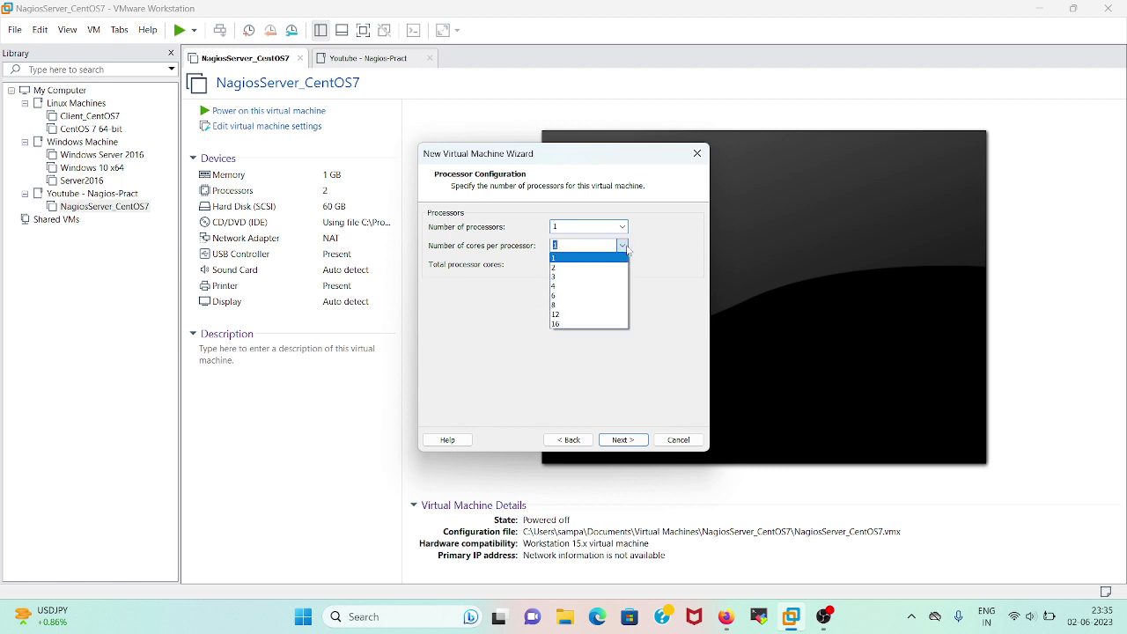
pyautogui.click(584, 266)
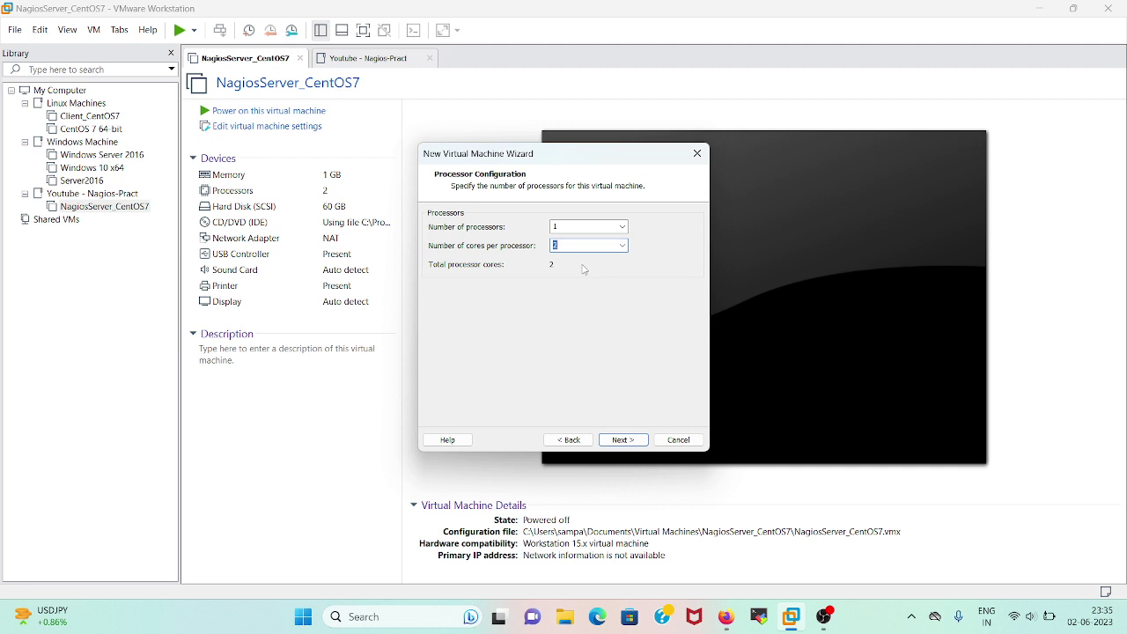
pyautogui.click(619, 442)
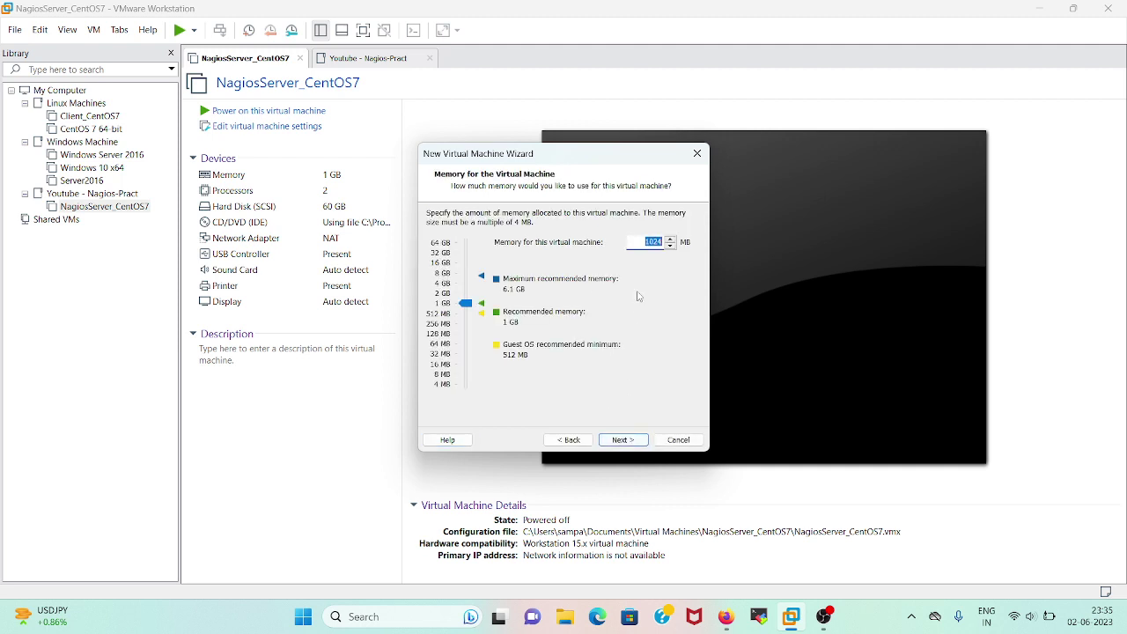
pyautogui.write('2048')
pyautogui.click(630, 442)
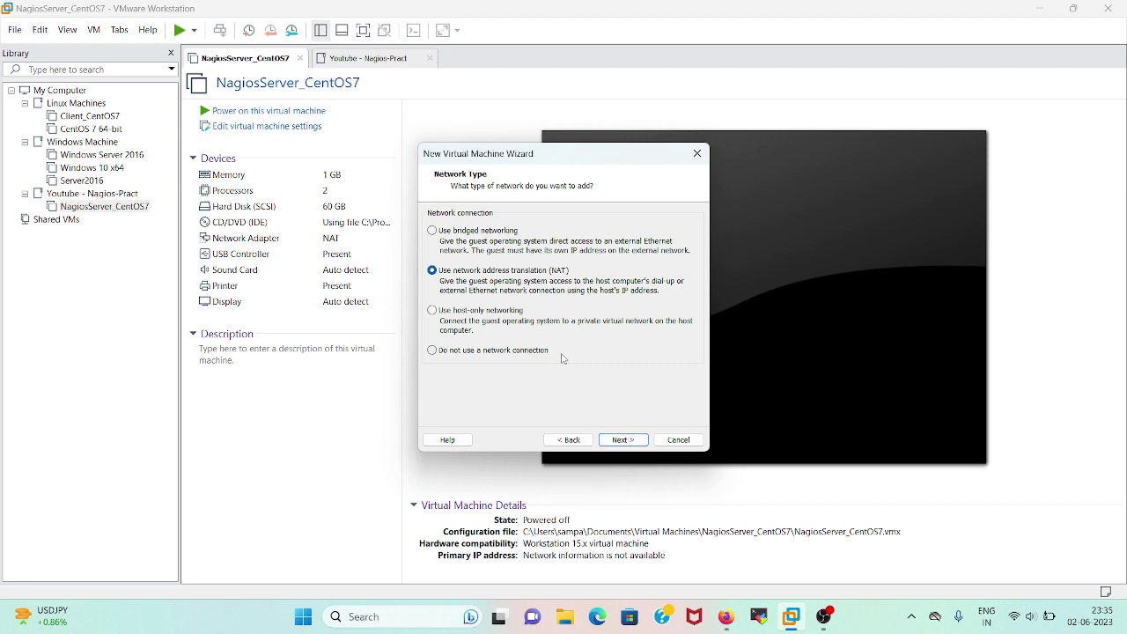
# Keep NAT and SCSI, add a new 50 GB single-file disk NagiosXIServer.vmdk, and finish
pyautogui.click(624, 442)
pyautogui.click(623, 442)
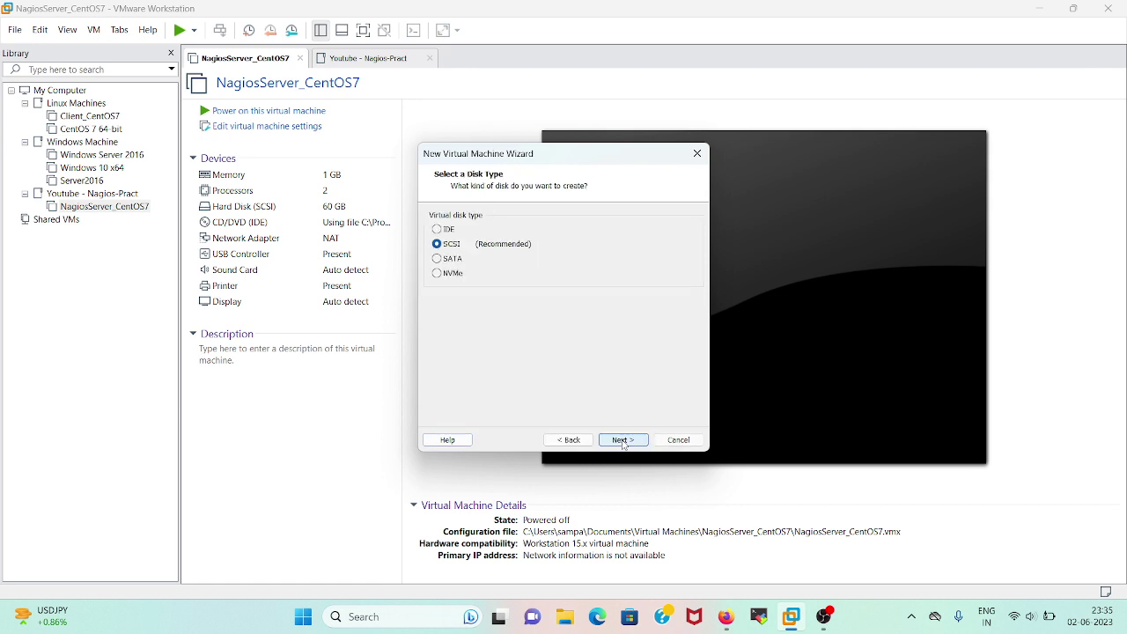
pyautogui.click(623, 440)
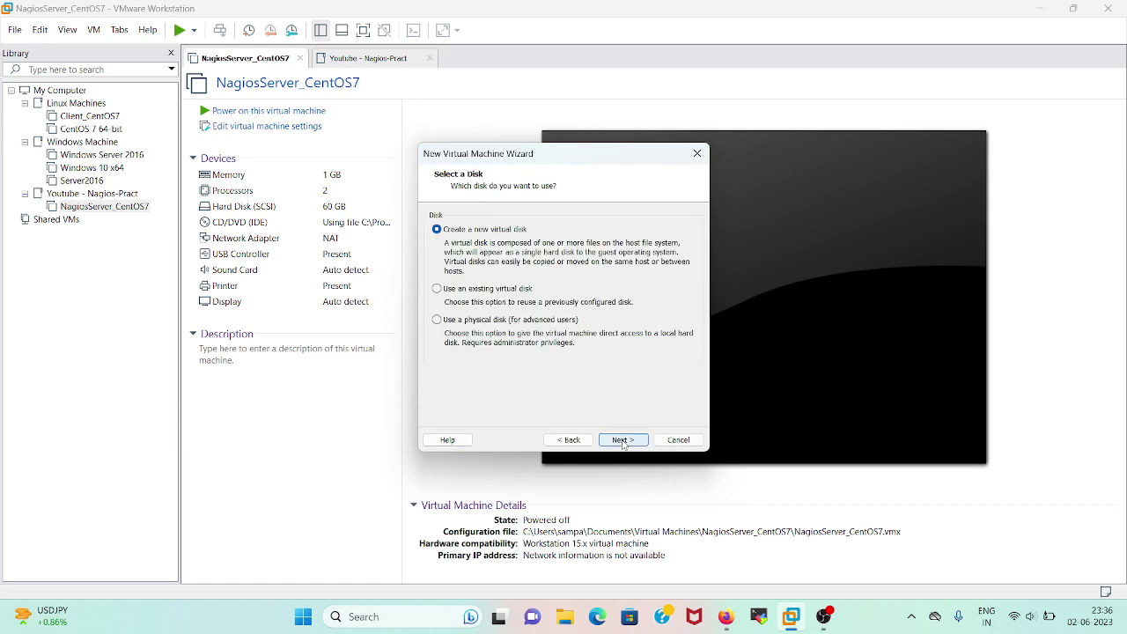
pyautogui.click(623, 442)
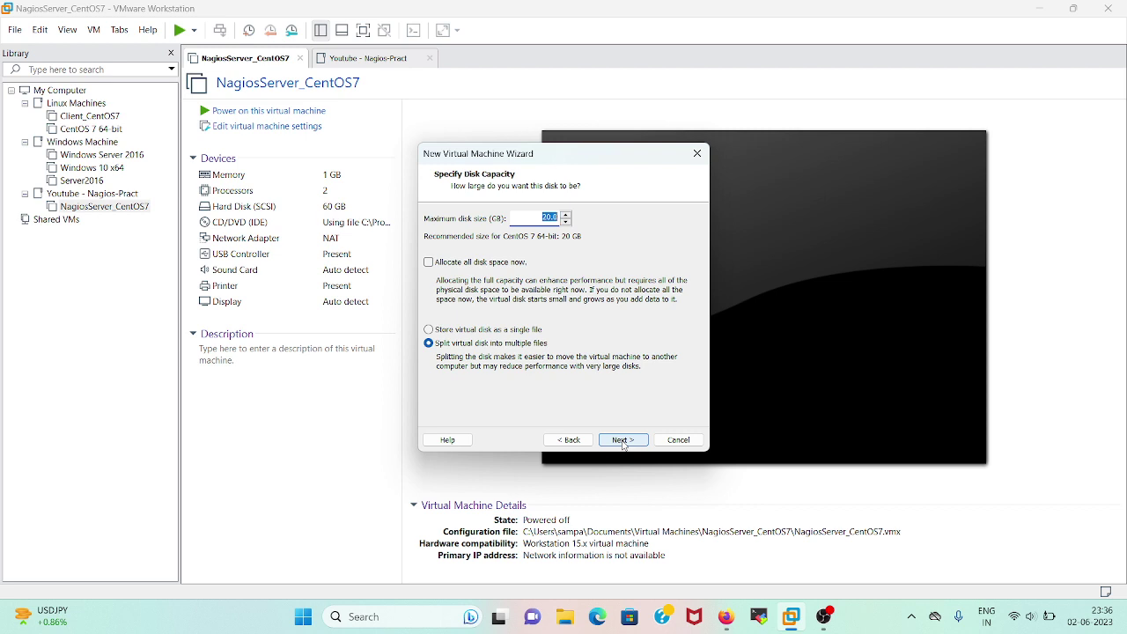
pyautogui.write('50')
pyautogui.click(501, 332)
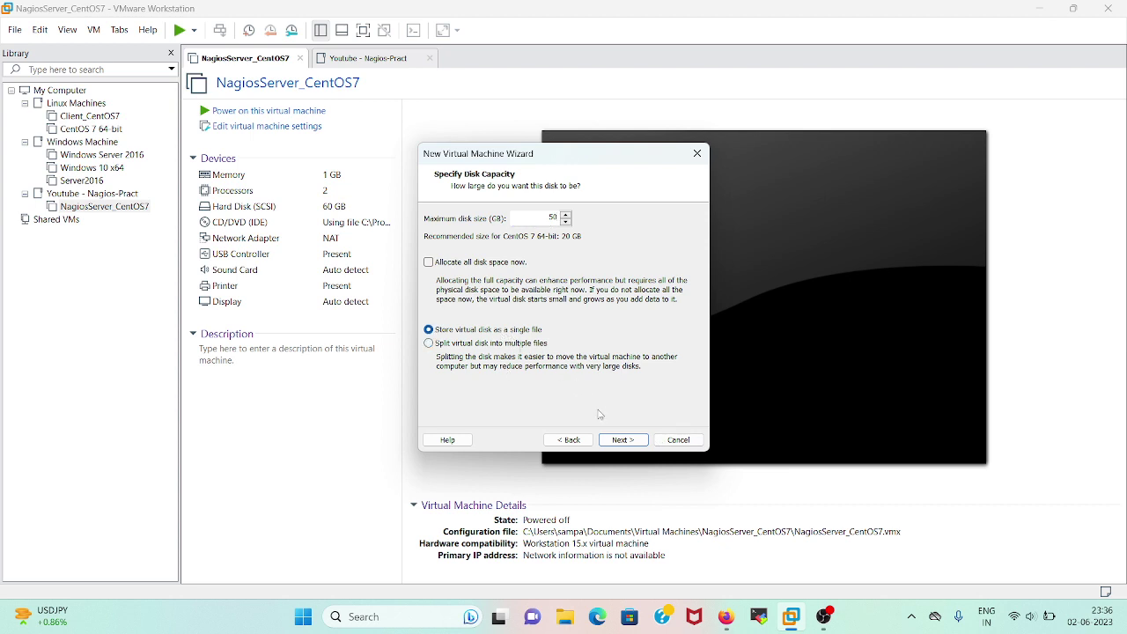
pyautogui.click(619, 440)
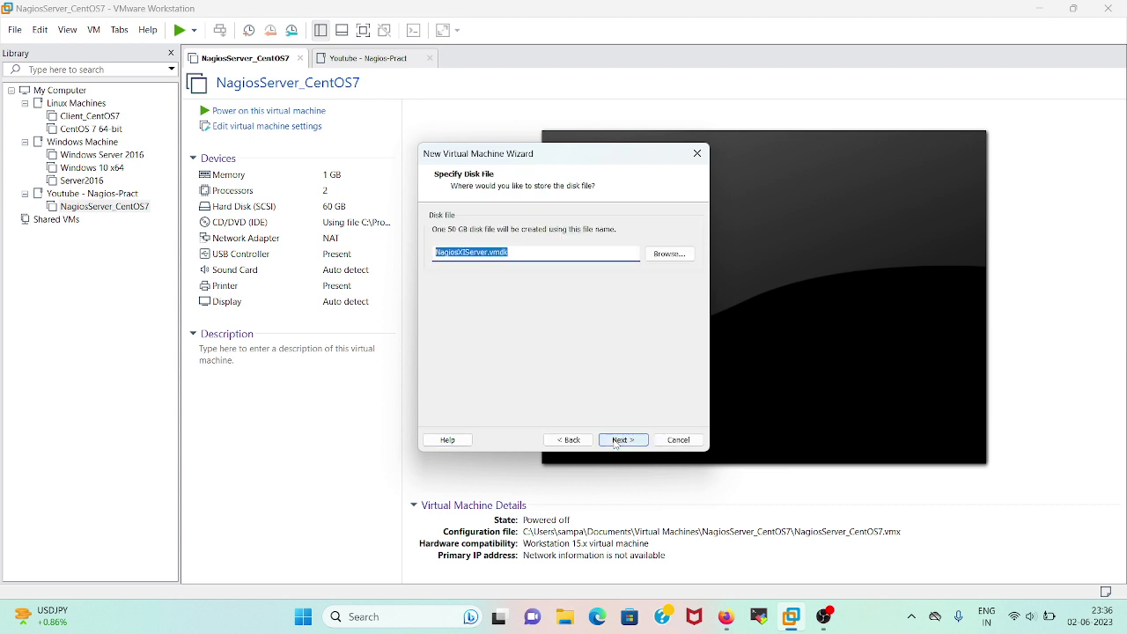
pyautogui.click(617, 440)
pyautogui.click(617, 442)
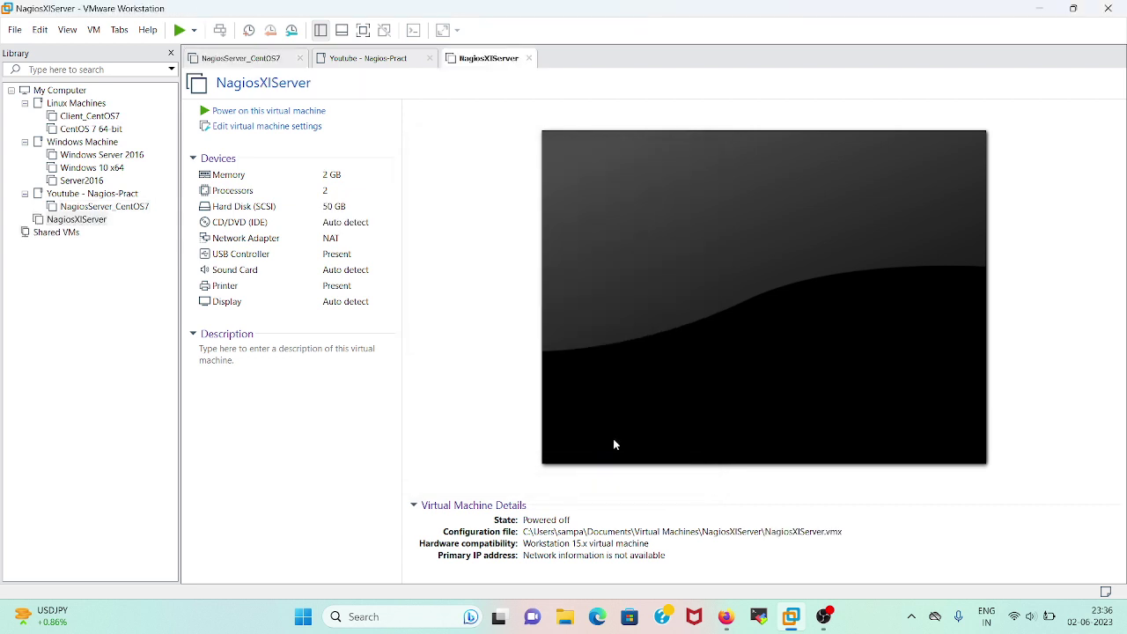
# Close the Youtube - Nagios-Pract and NagiosServer_CentOS7 tabs and power on NagiosXIServer
pyautogui.click(429, 59)
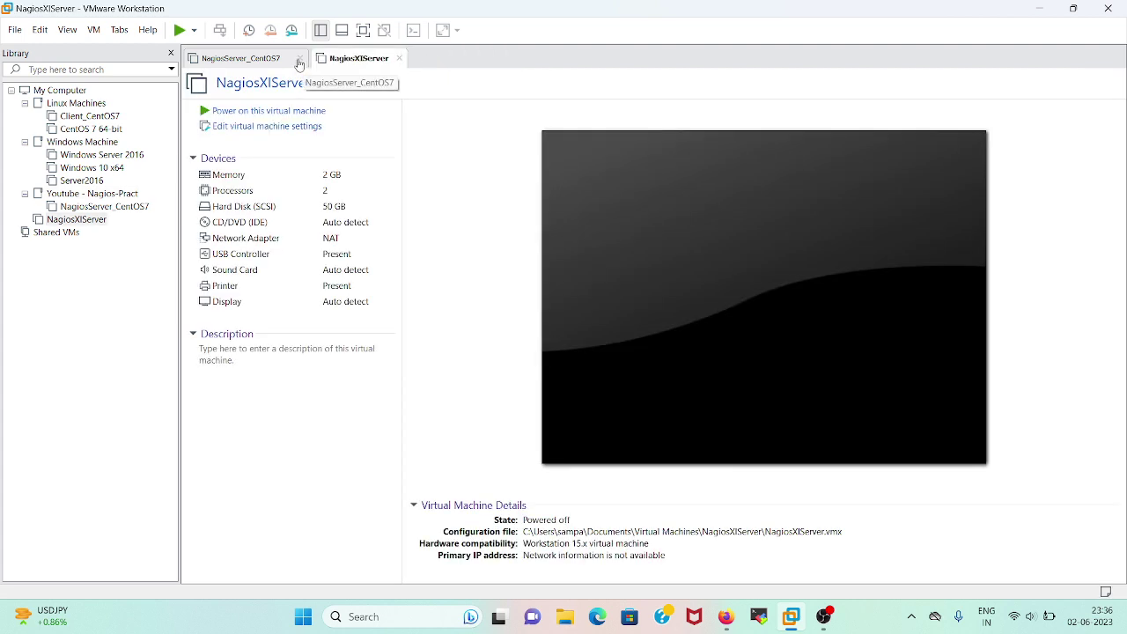
pyautogui.click(299, 58)
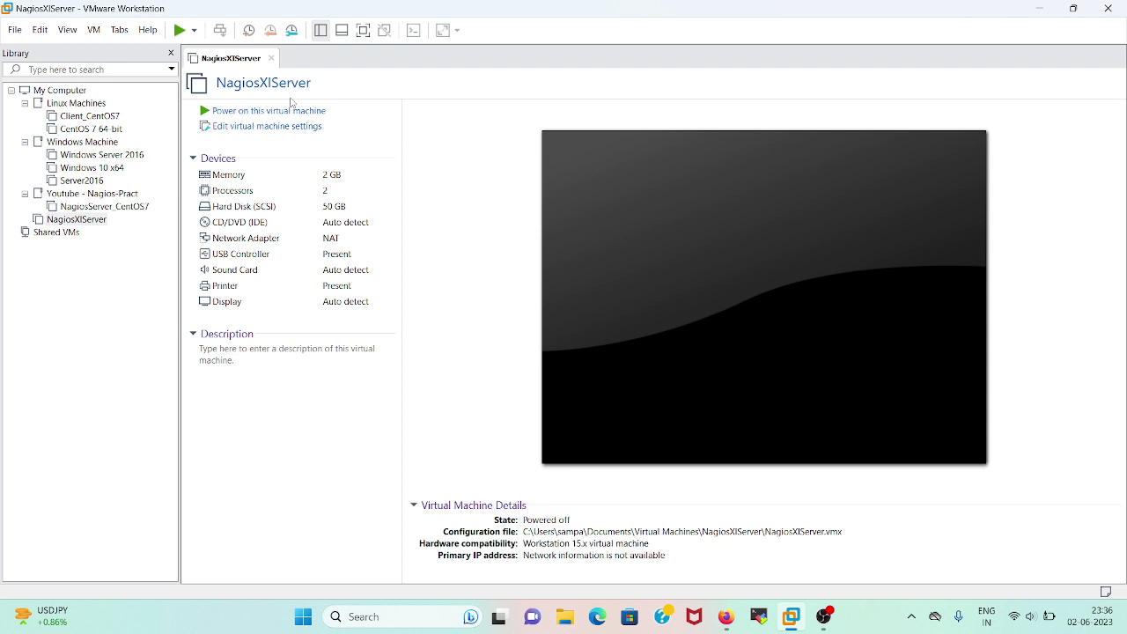
pyautogui.click(291, 110)
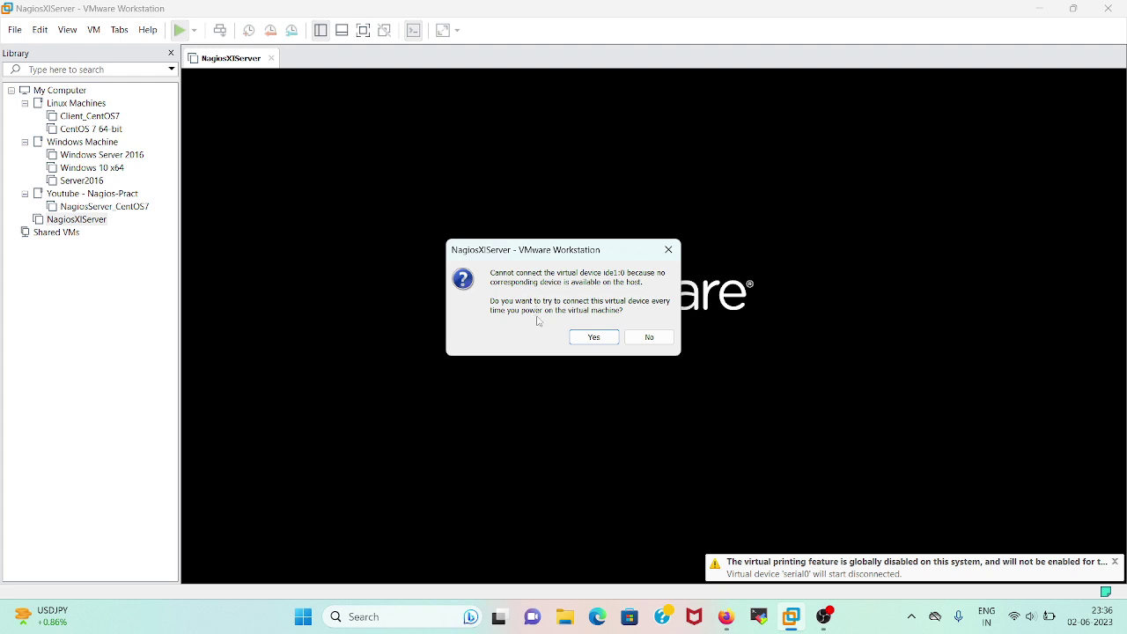
# Answer the missing CD prompt, power off NagiosXIServer, and bring up its VM settings
pyautogui.click(598, 340)
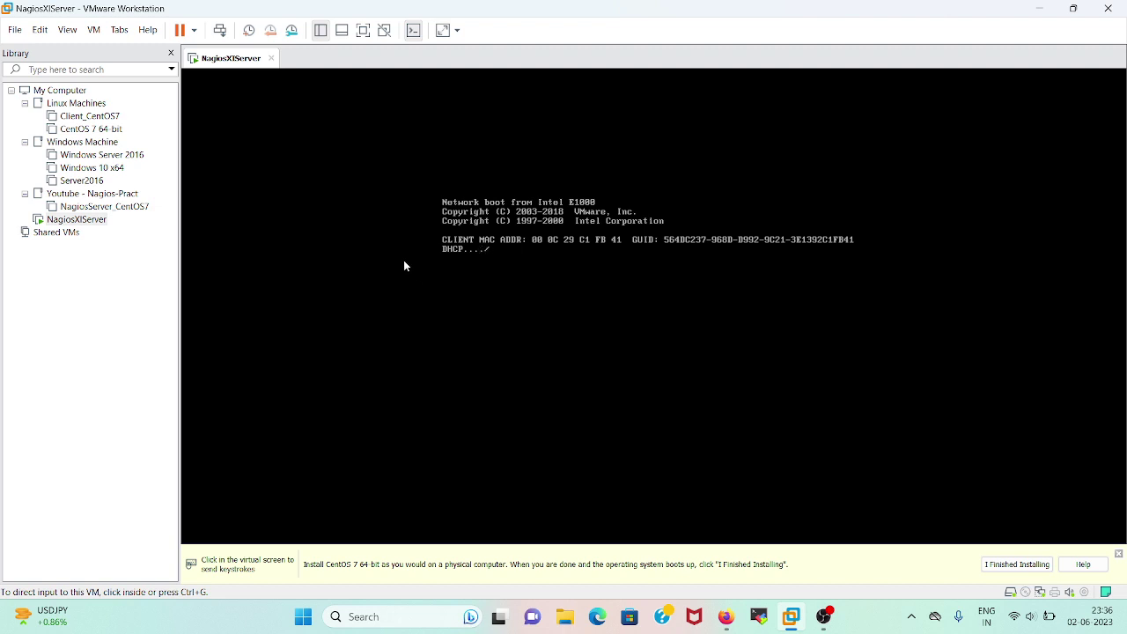
pyautogui.rightClick(87, 225)
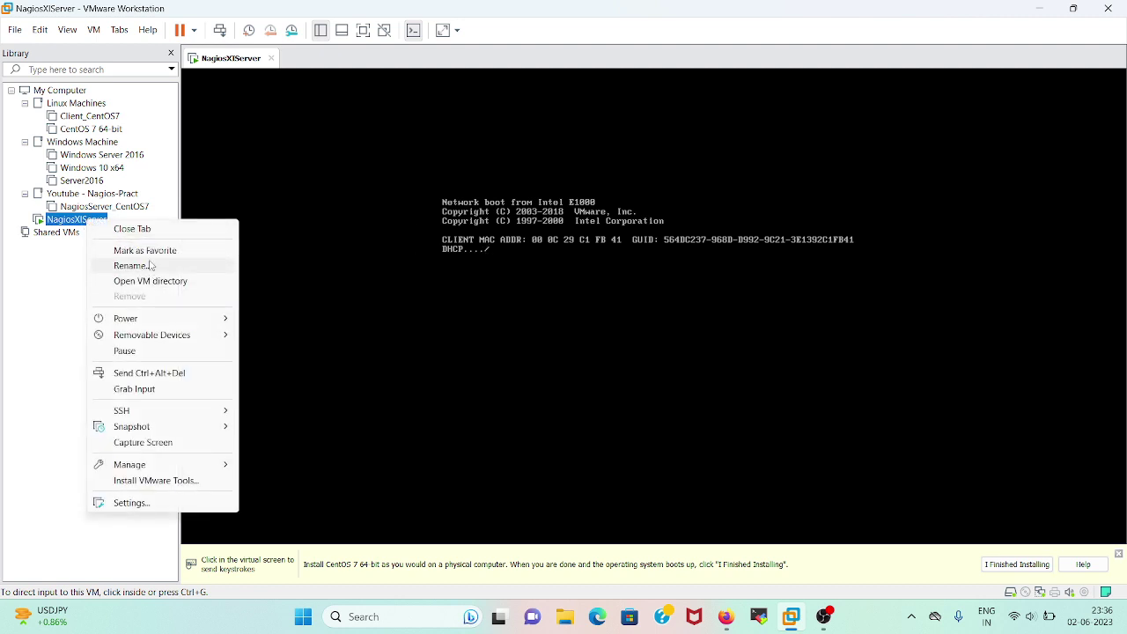
pyautogui.moveTo(145, 319)
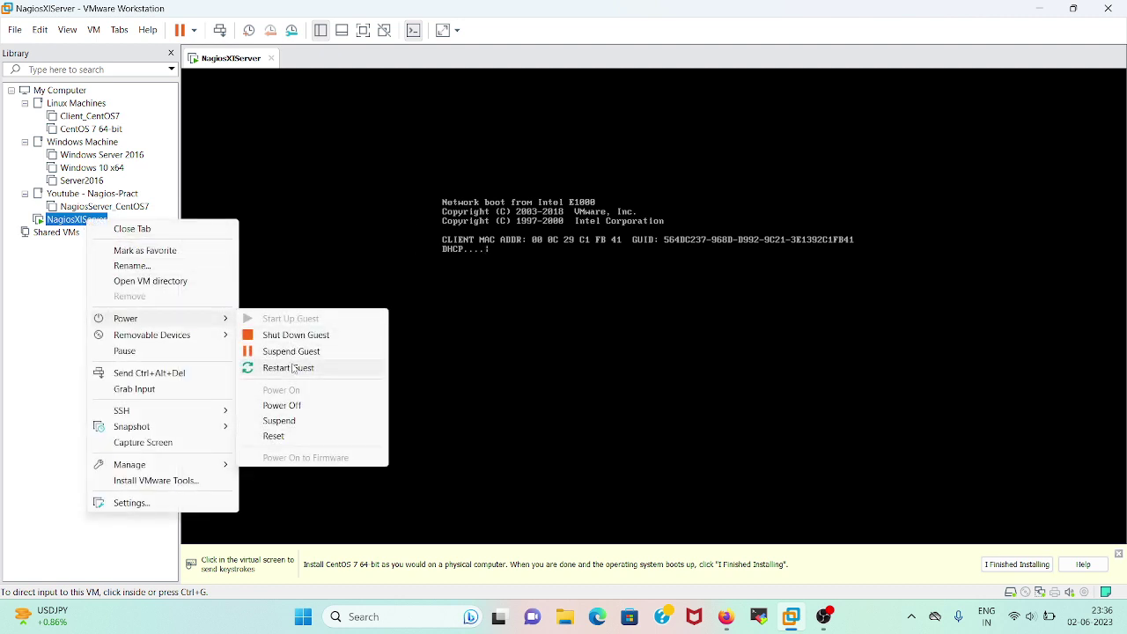
pyautogui.click(283, 405)
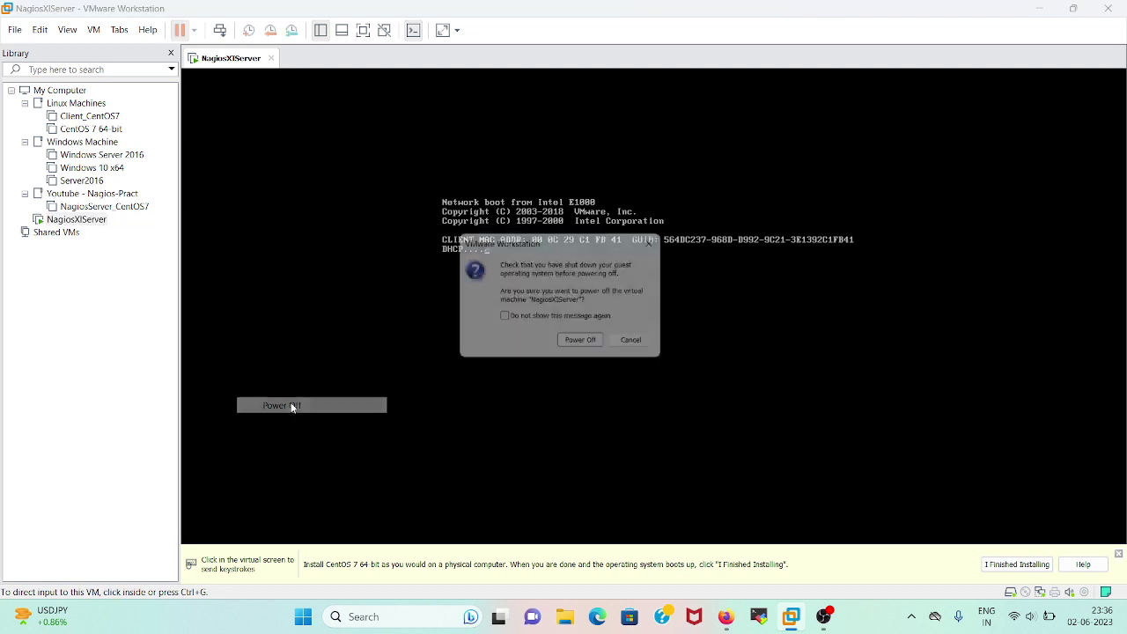
pyautogui.click(566, 347)
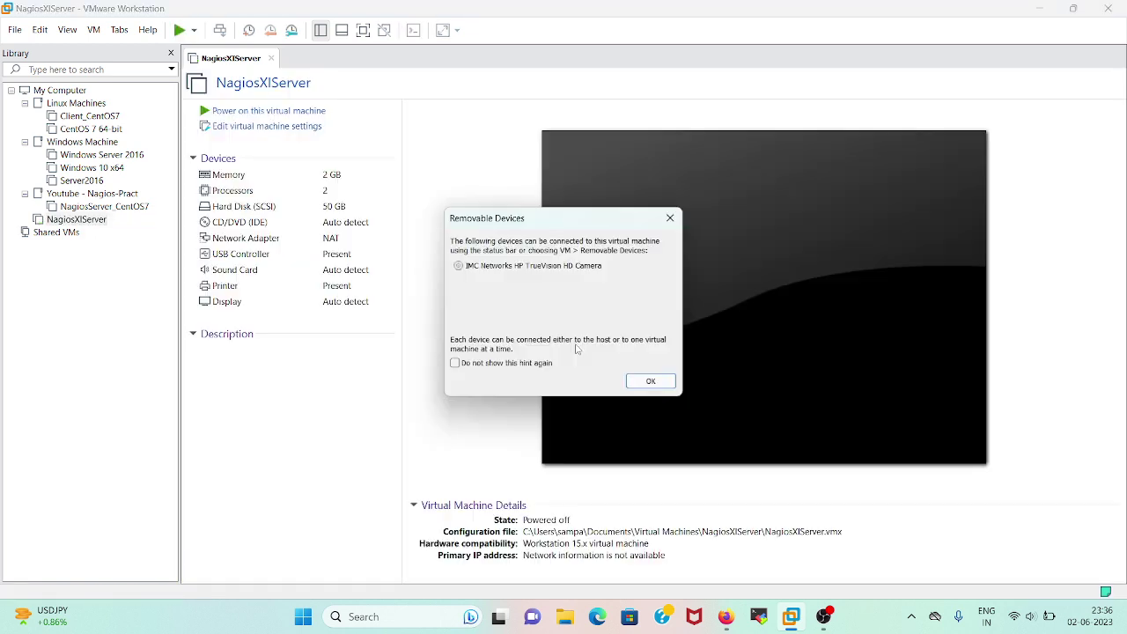
pyautogui.click(648, 382)
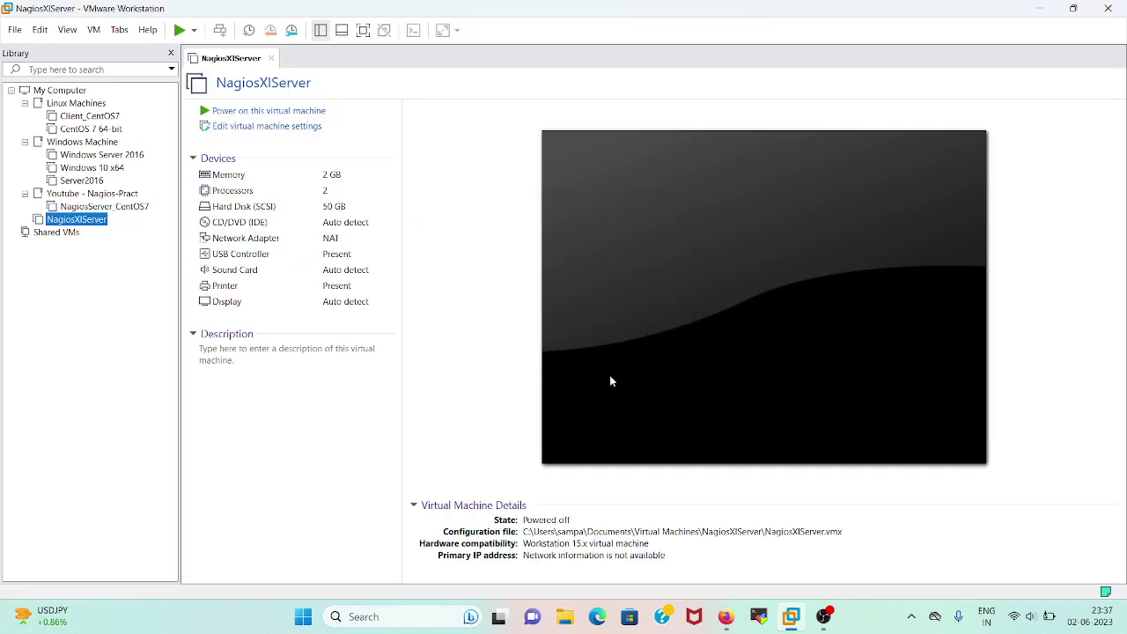
pyautogui.click(288, 129)
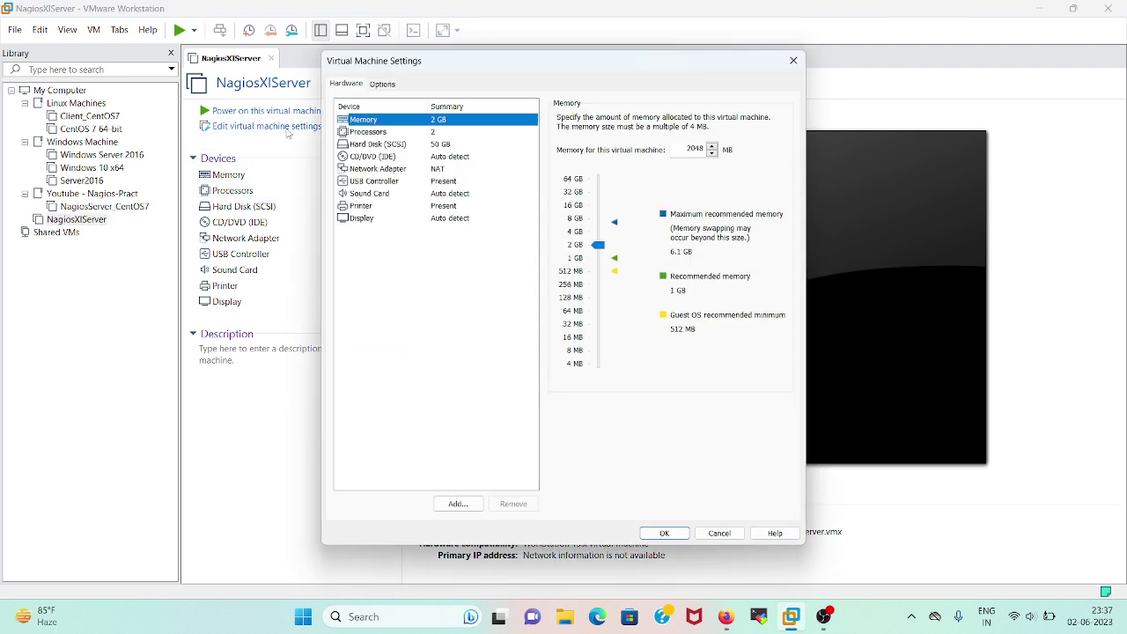
# Switch the CD/DVD drive to use an ISO image file and browse for the image
pyautogui.click(372, 160)
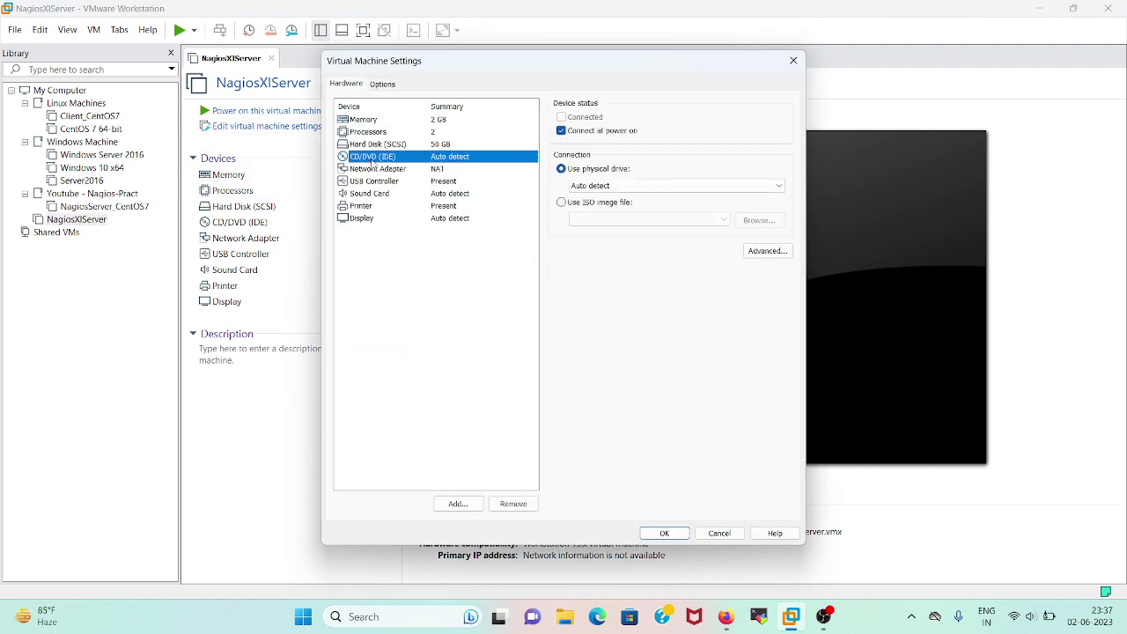
pyautogui.click(621, 203)
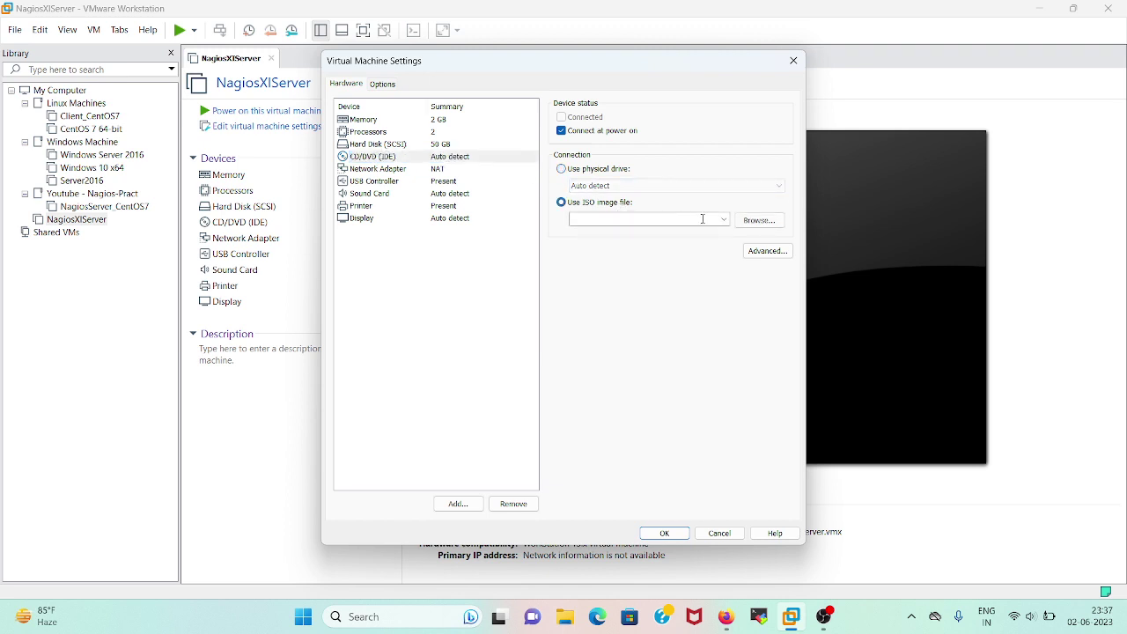
pyautogui.click(758, 220)
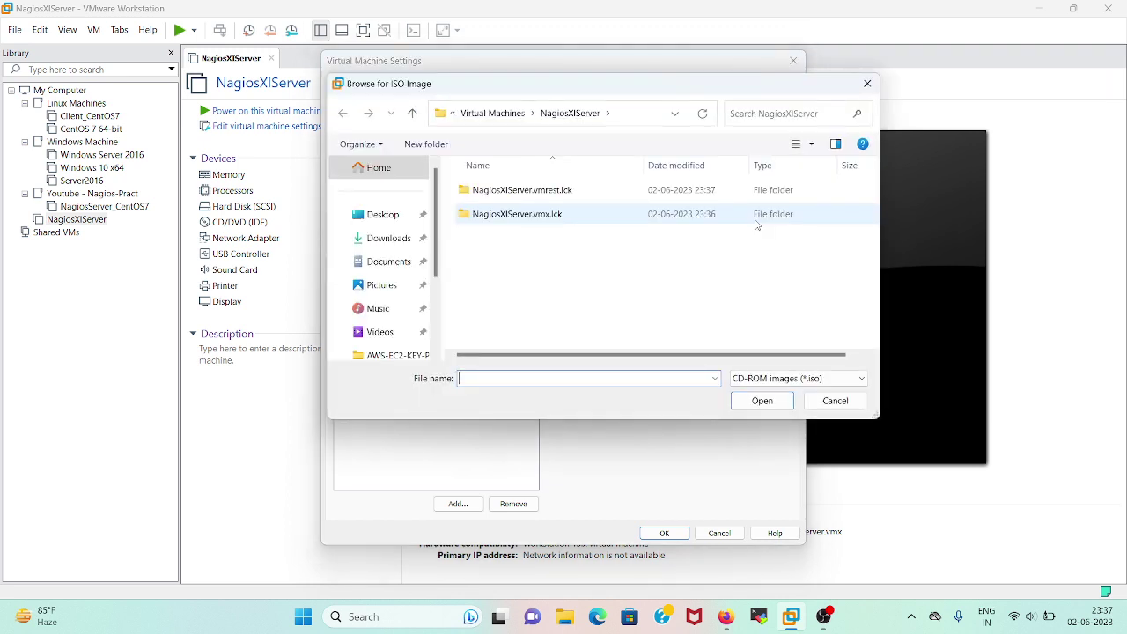
pyautogui.click(393, 261)
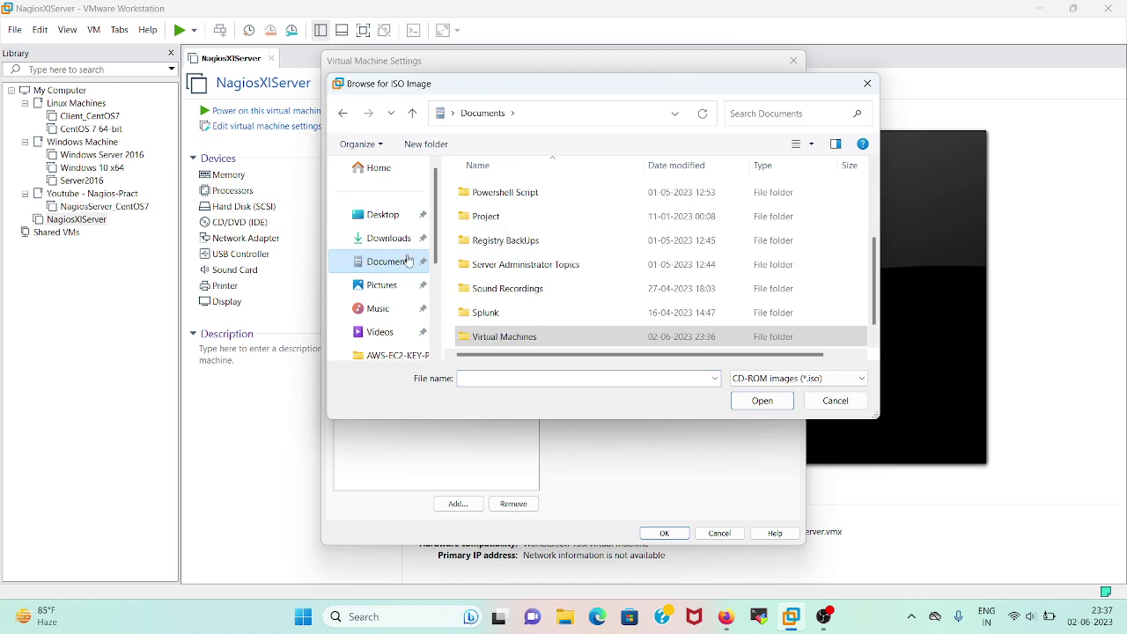
pyautogui.scroll(-1, 482, 257)
pyautogui.scroll(2, 482, 261)
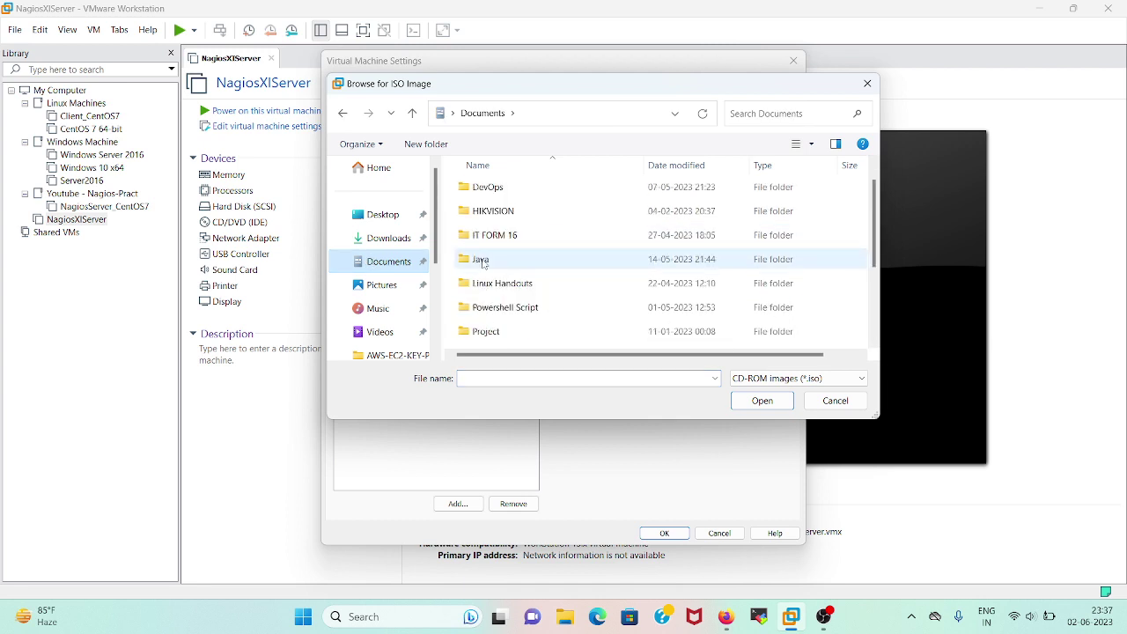
pyautogui.scroll(1, 494, 284)
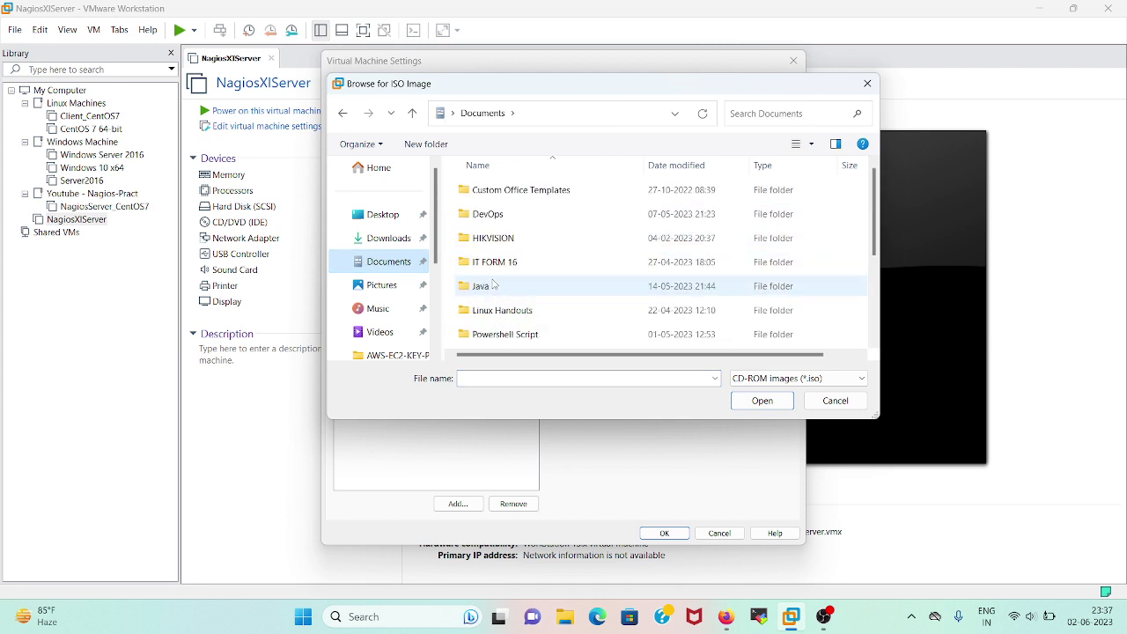
pyautogui.scroll(-3, 493, 283)
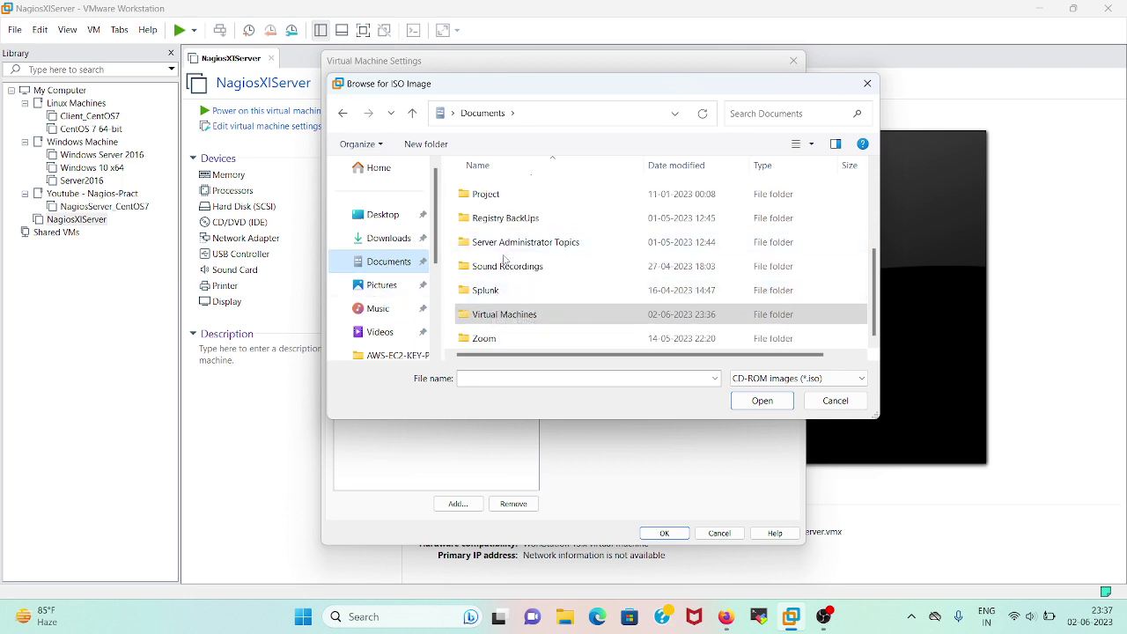
pyautogui.scroll(3, 504, 269)
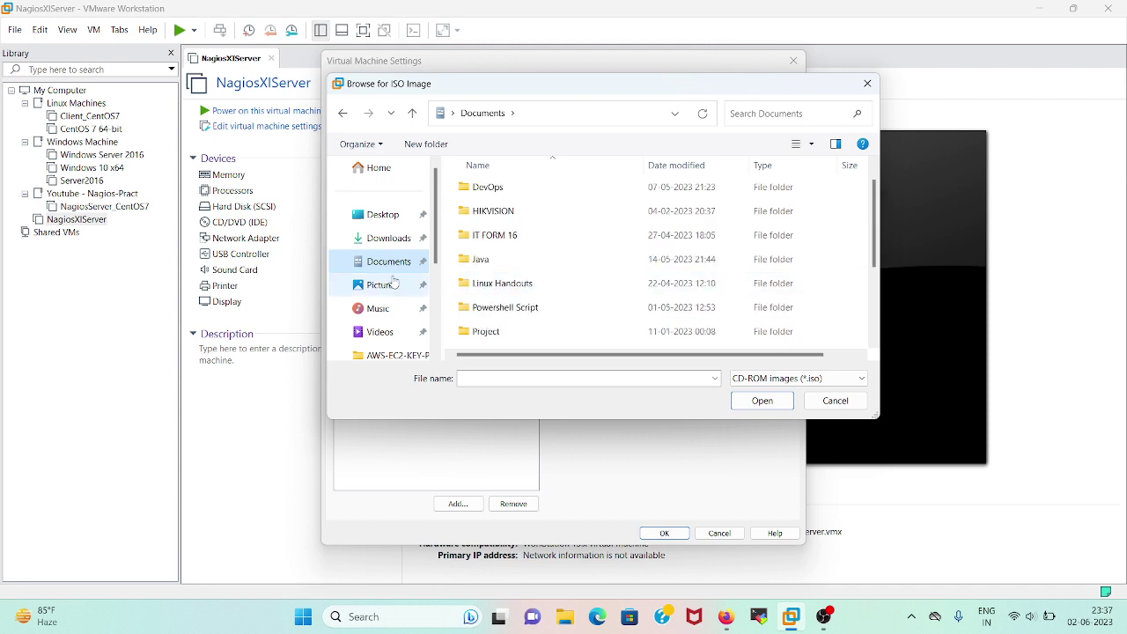
pyautogui.scroll(1, 492, 282)
pyautogui.scroll(-1, 492, 282)
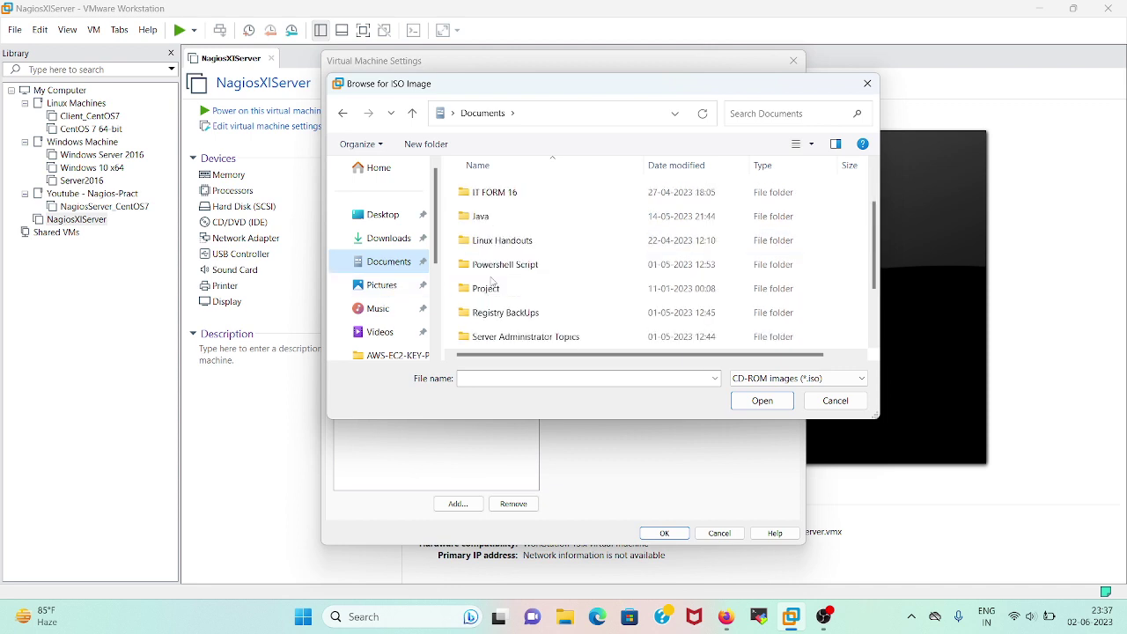
pyautogui.scroll(-1, 491, 300)
pyautogui.scroll(-4, 381, 271)
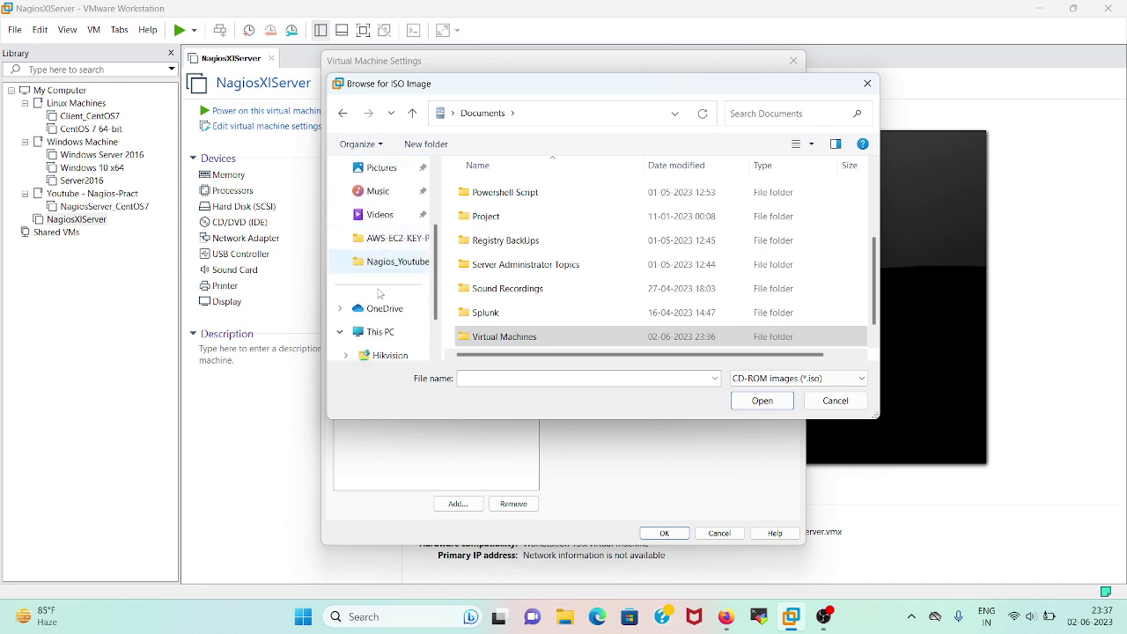
# Pick CentOS-7-x86_64-Minimal-2009 from C:\Softwares and save the drive settings
pyautogui.click(405, 284)
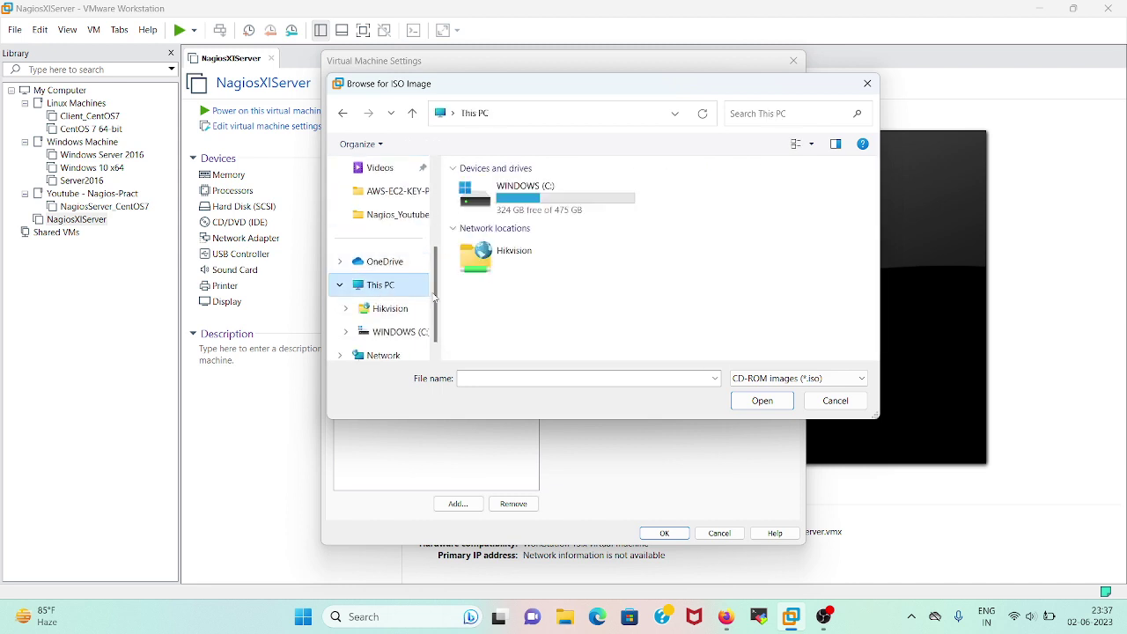
pyautogui.doubleClick(520, 201)
pyautogui.scroll(-3, 493, 305)
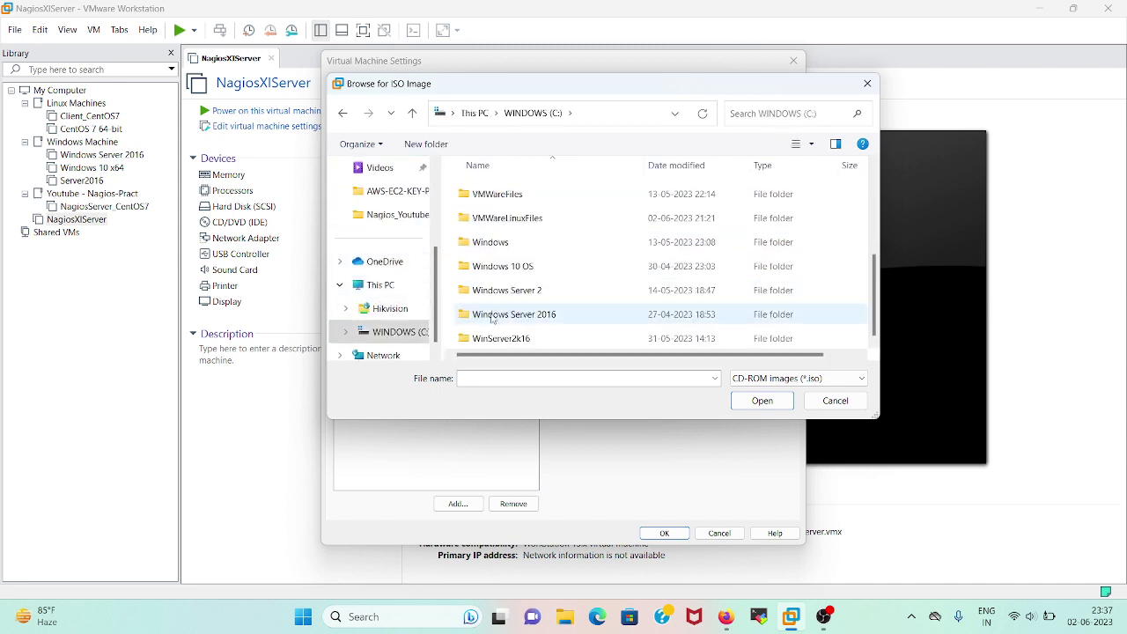
pyautogui.scroll(1, 503, 258)
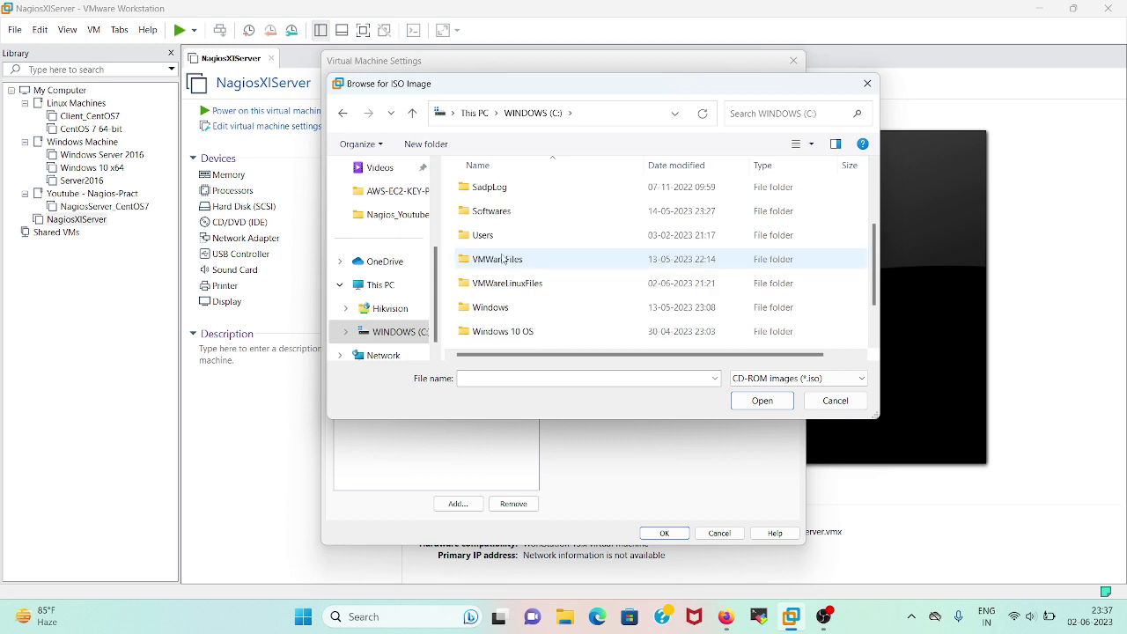
pyautogui.scroll(1, 502, 259)
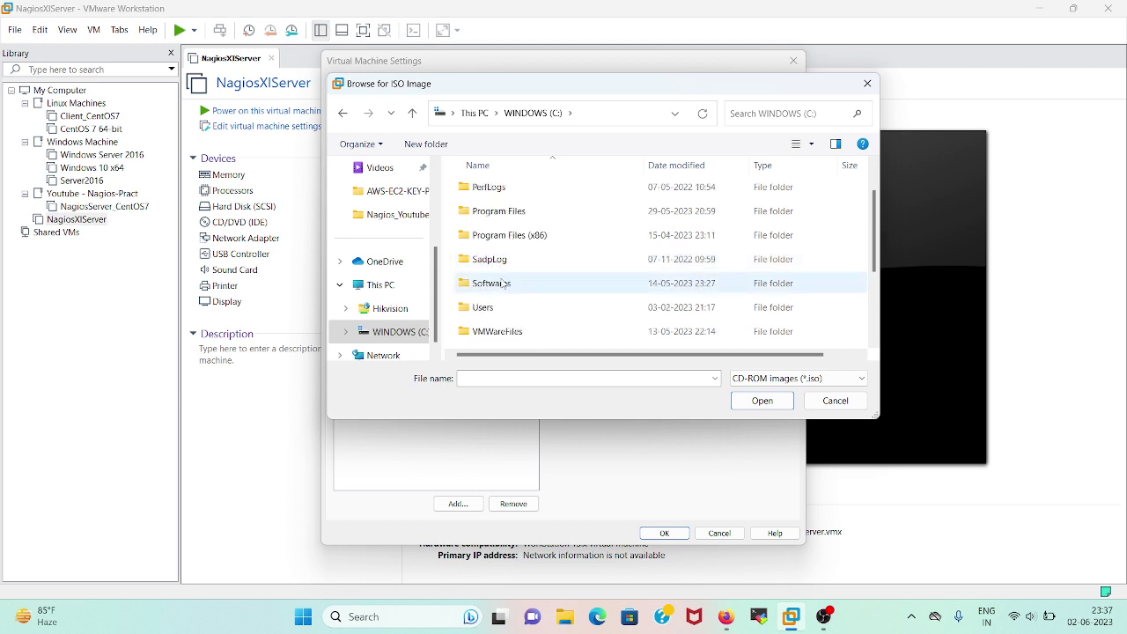
pyautogui.doubleClick(503, 282)
pyautogui.click(514, 240)
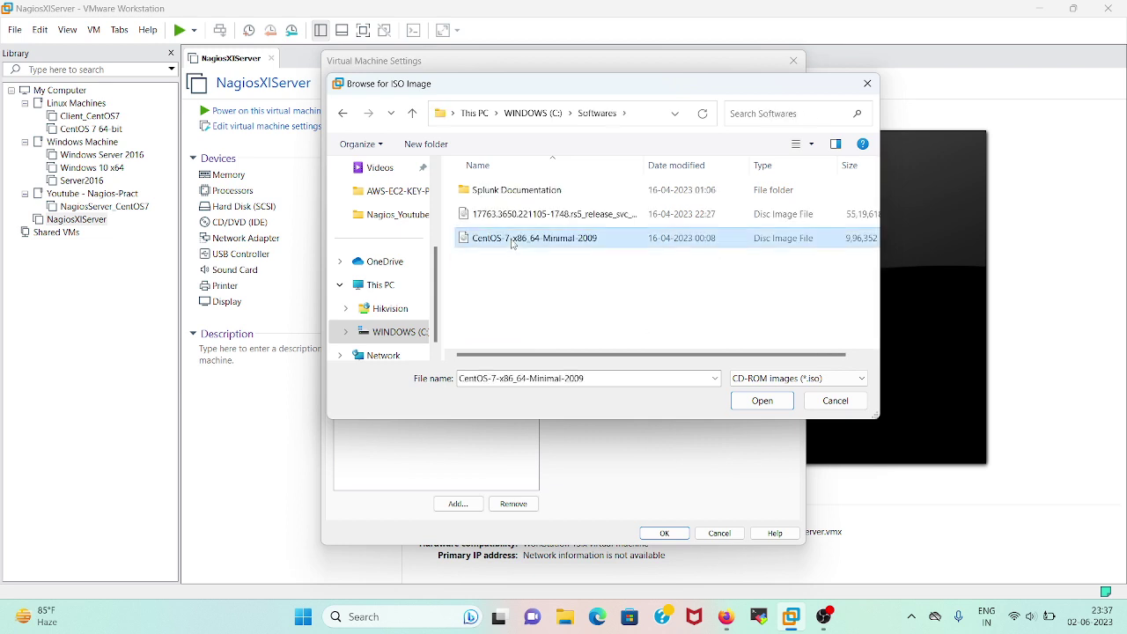
pyautogui.click(757, 403)
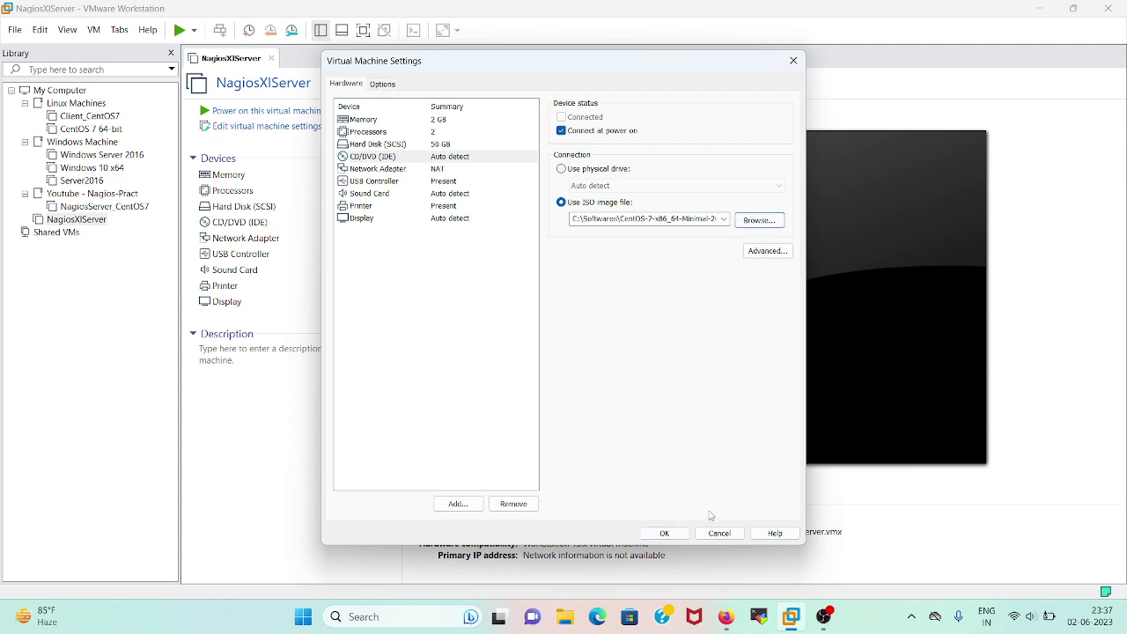
pyautogui.click(671, 534)
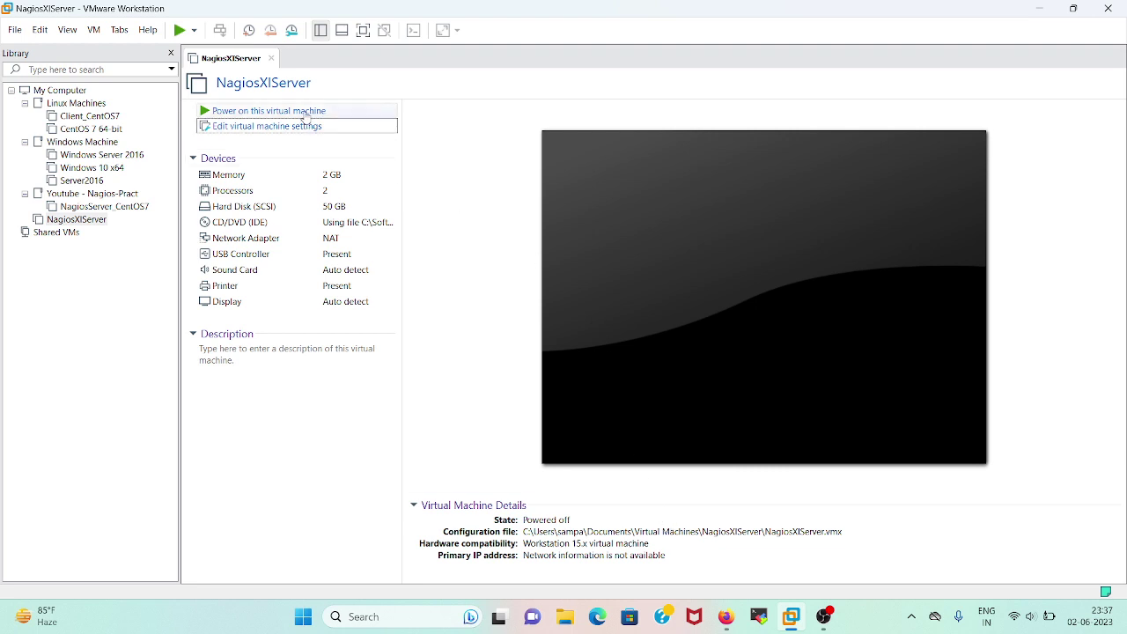
# Power on the VM and choose Install CentOS 7 from the boot menu
pyautogui.click(305, 112)
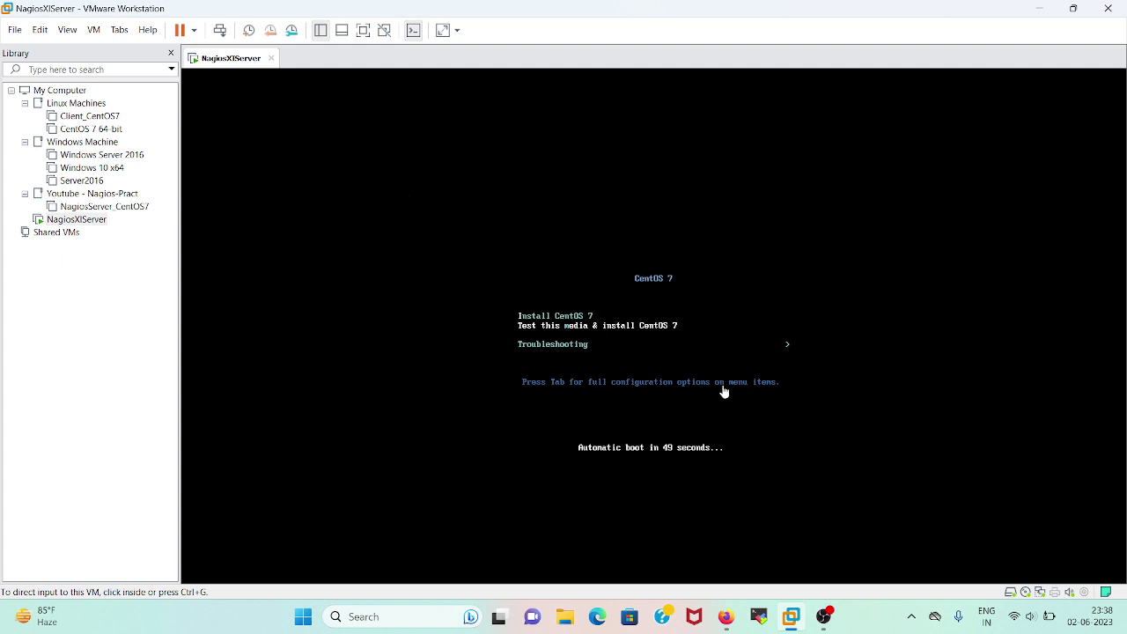
pyautogui.click(680, 361)
pyautogui.press('Down')
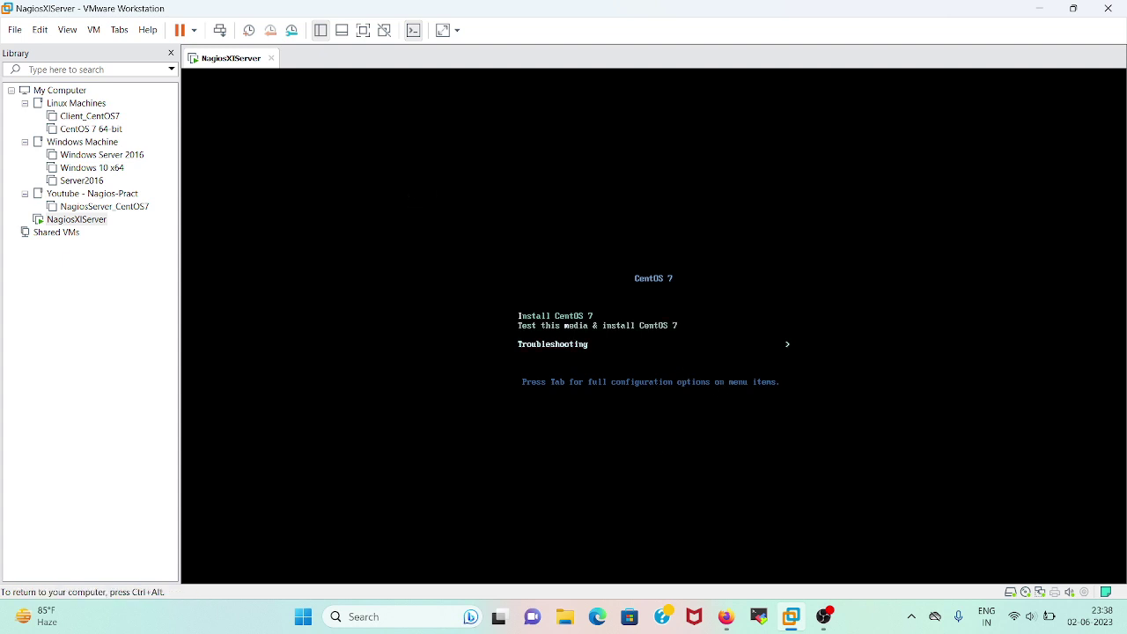
pyautogui.press('Up')
pyautogui.press('Up')
pyautogui.press('Return')
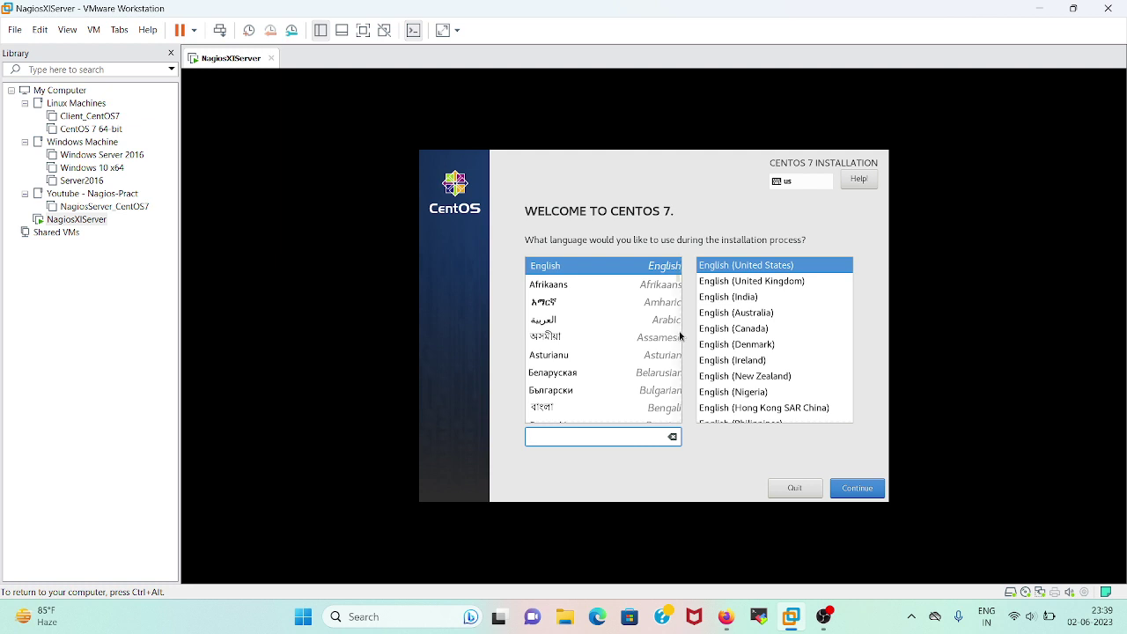
# Keep English (United States), select the 50 GiB disk as destination, begin installing, and open Root Password
pyautogui.click(851, 490)
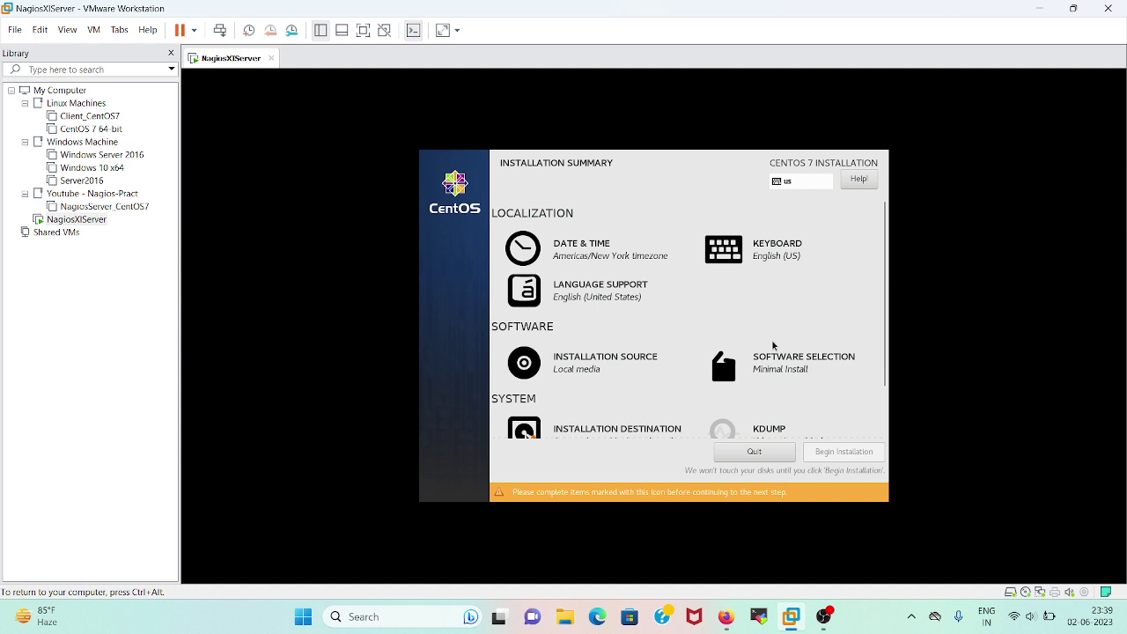
pyautogui.scroll(-2, 790, 405)
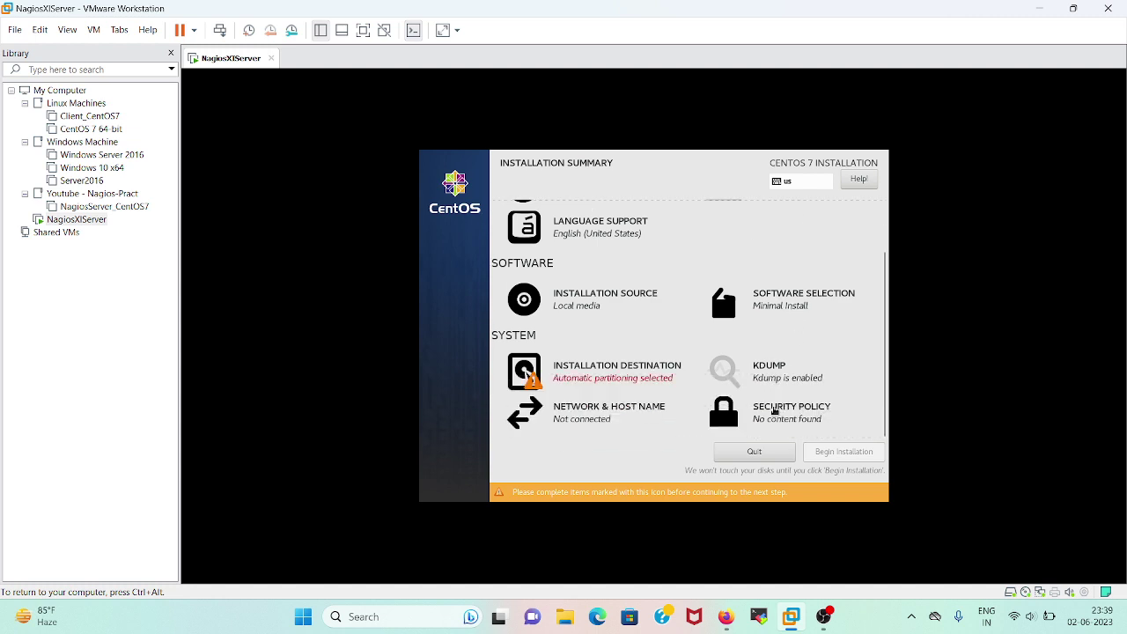
pyautogui.click(616, 375)
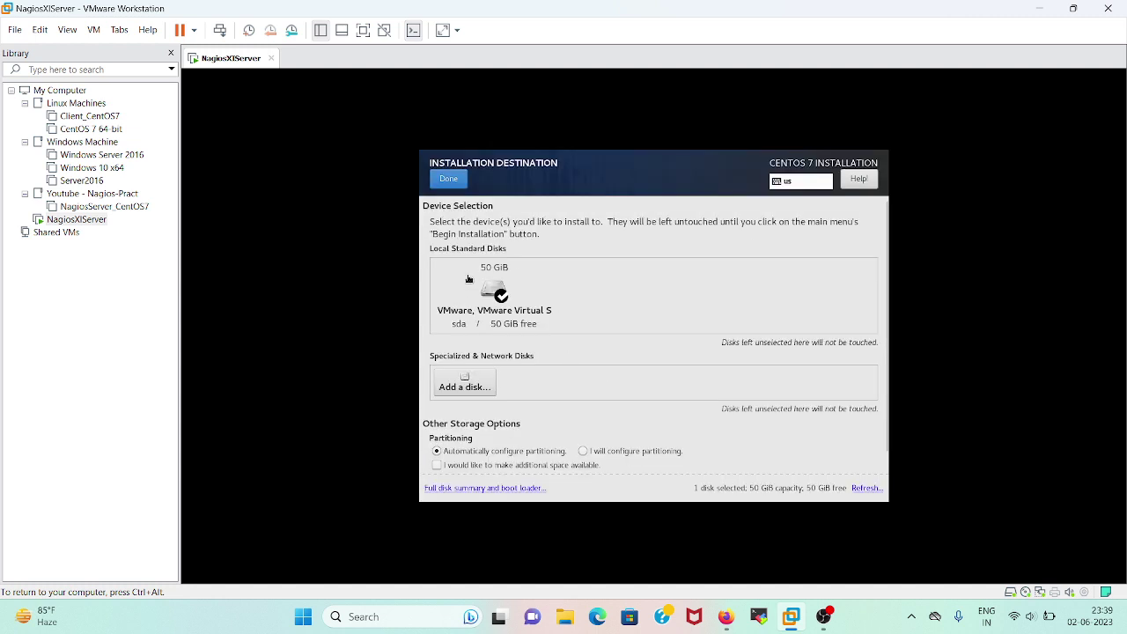
pyautogui.click(495, 290)
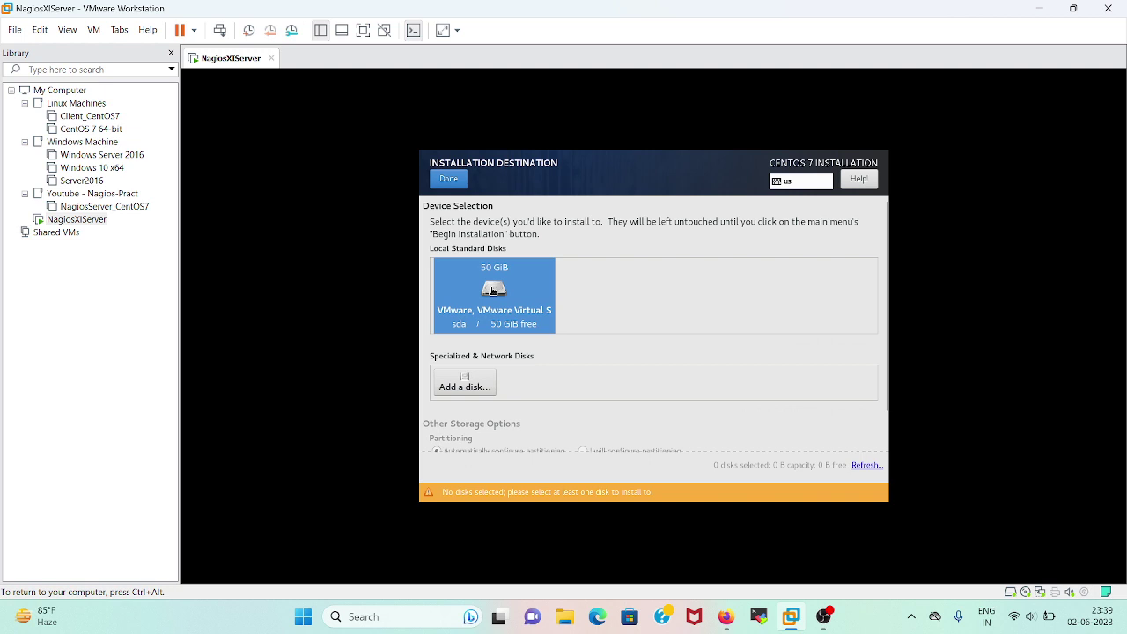
pyautogui.click(447, 180)
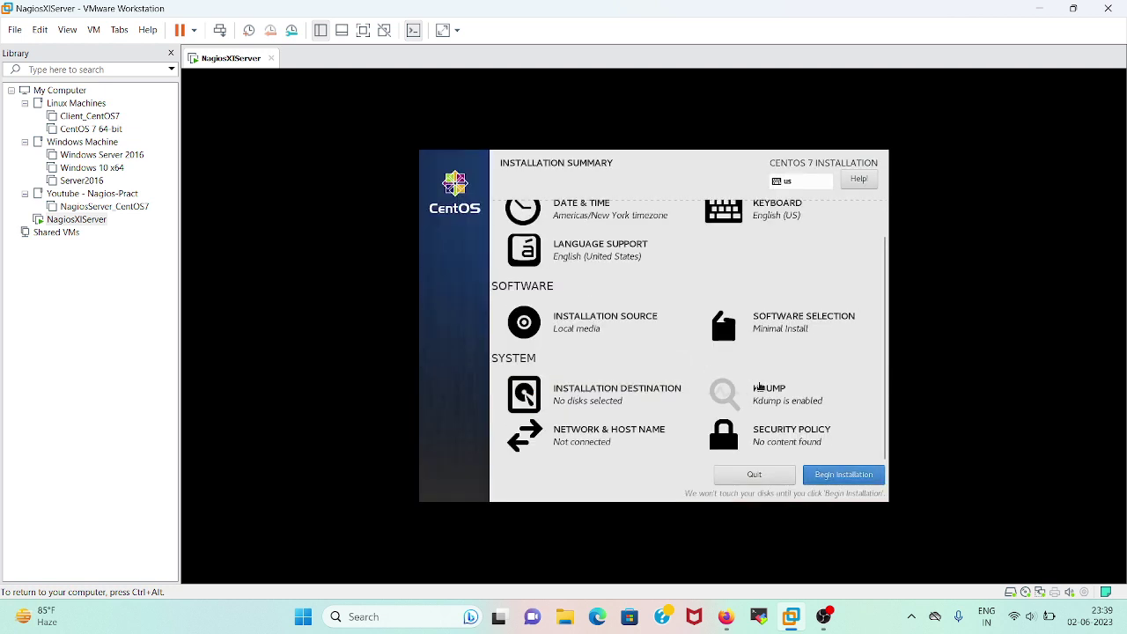
pyautogui.click(841, 478)
pyautogui.click(598, 257)
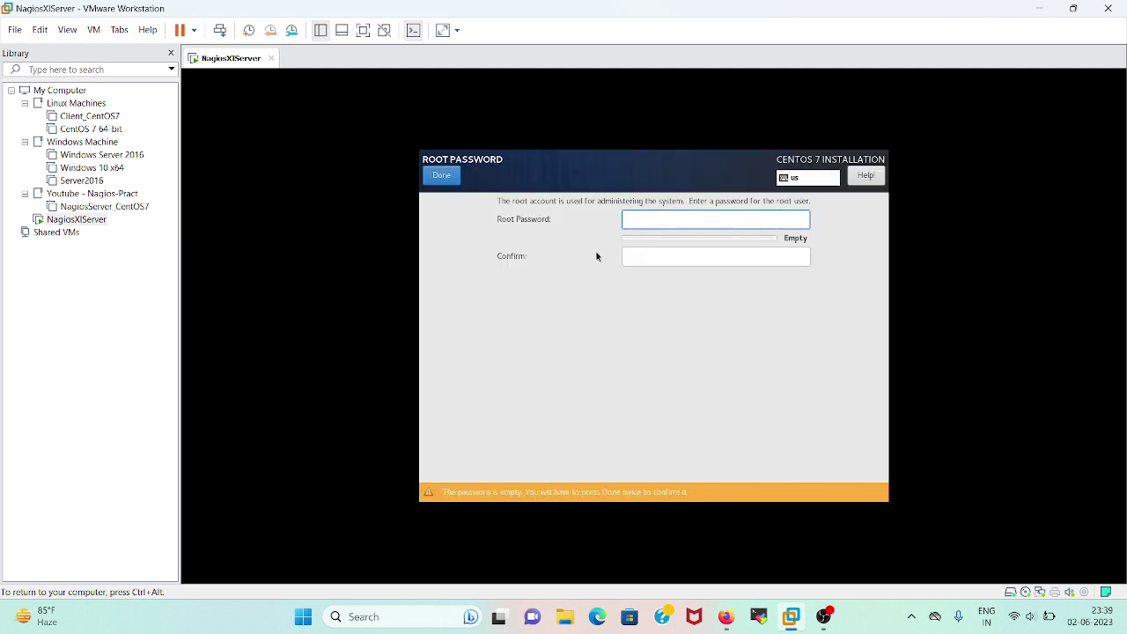
# Enter and confirm the root password, accepting it despite the weak-password warning
pyautogui.write('••••••')
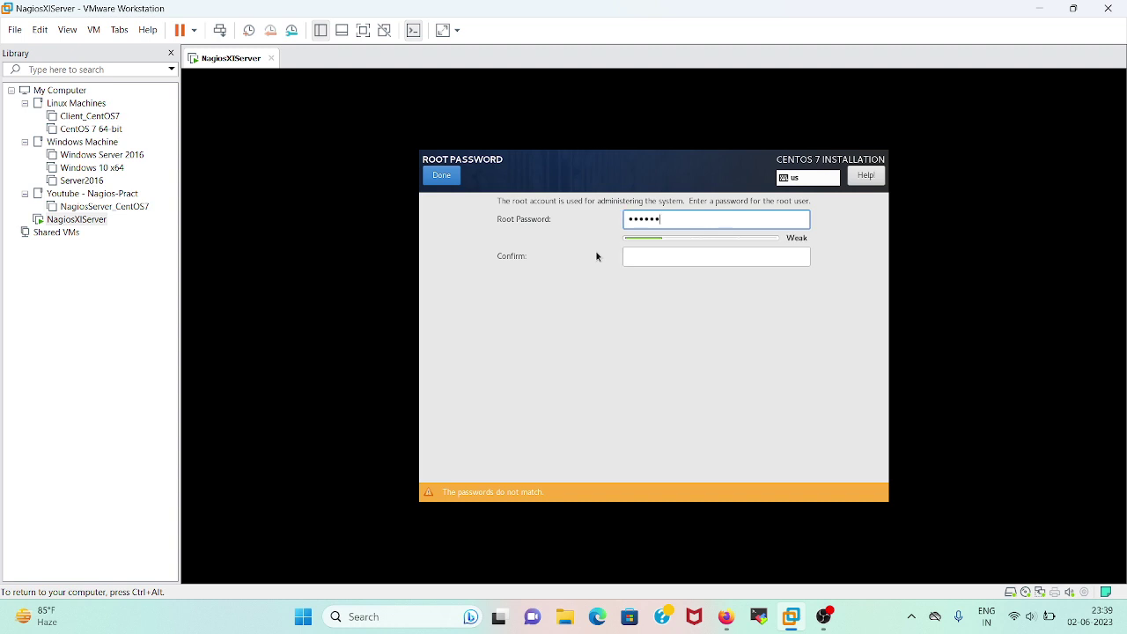
pyautogui.press('Tab')
pyautogui.write('••••••')
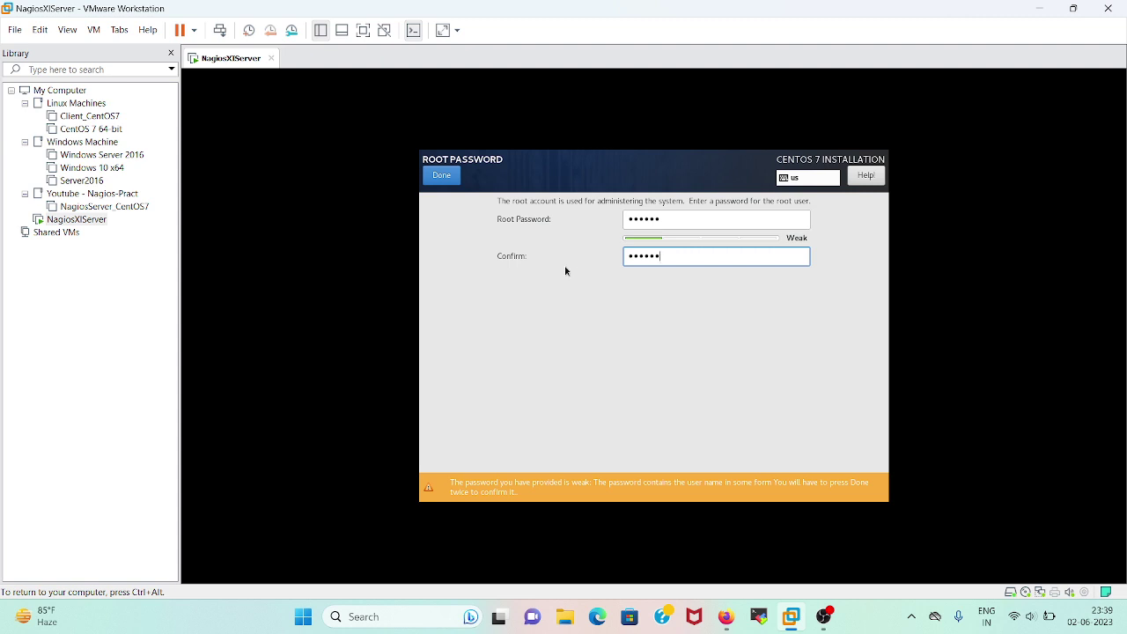
pyautogui.click(445, 176)
pyautogui.click(445, 176)
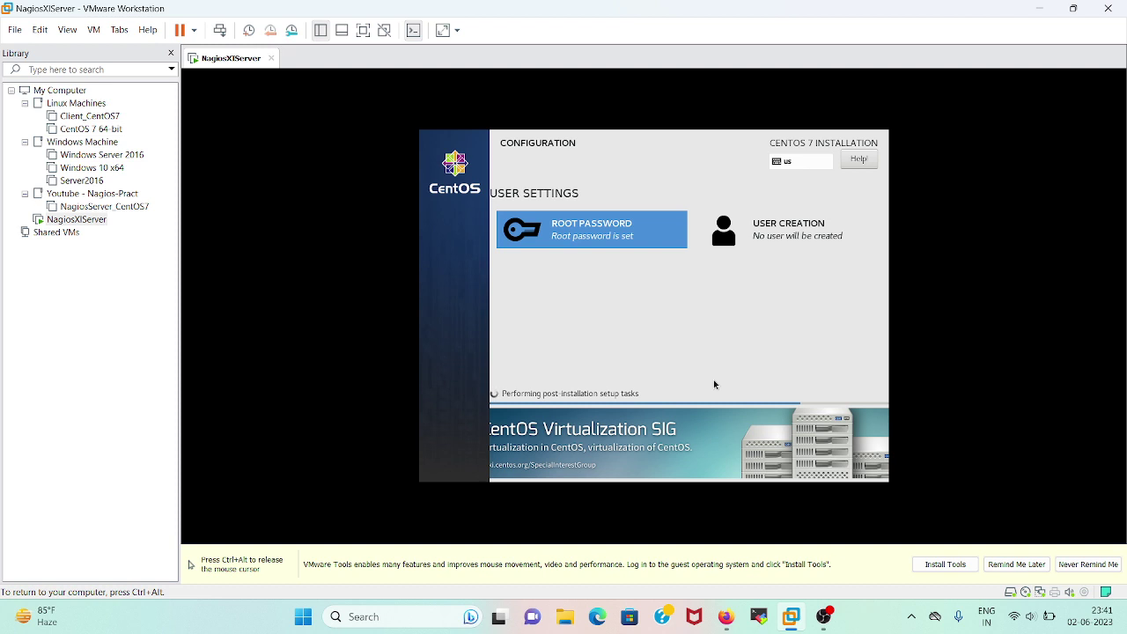
# Wait for post-installation setup tasks, then release the mouse from the VM with Ctrl+Alt
pyautogui.hotkey('ctrl', 'alt')
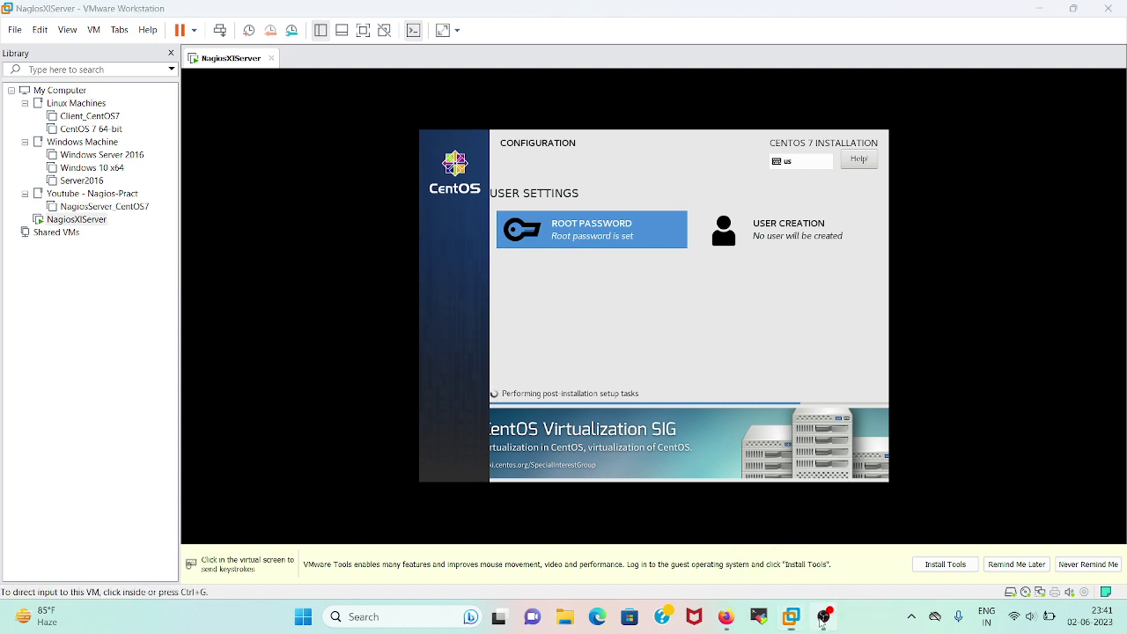
pyautogui.click(824, 617)
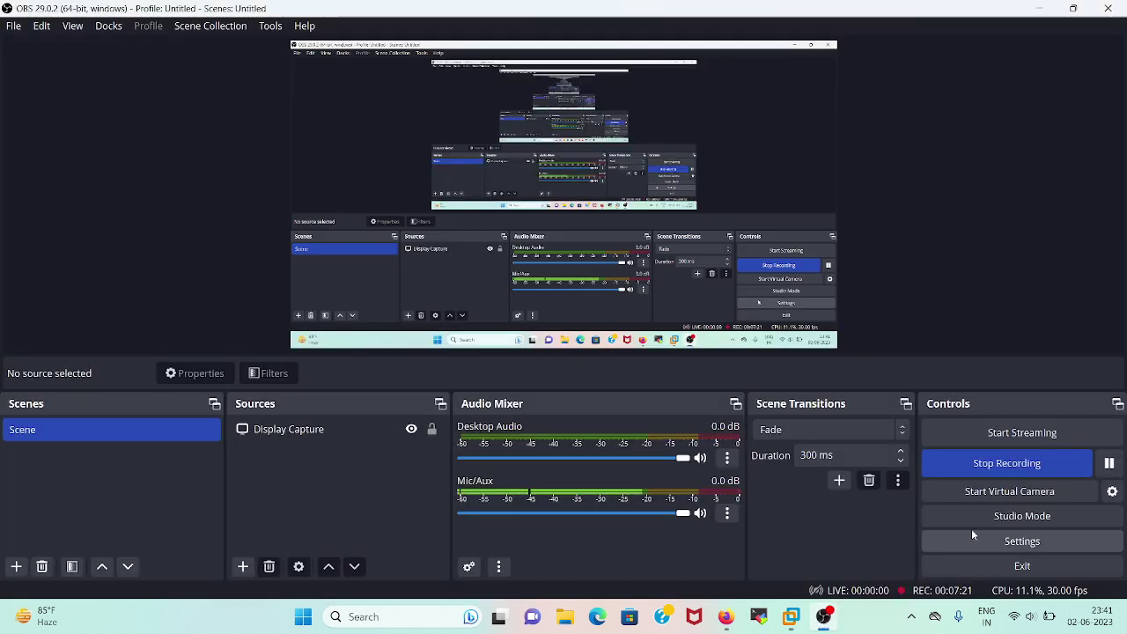
pyautogui.click(1041, 8)
pyautogui.click(778, 282)
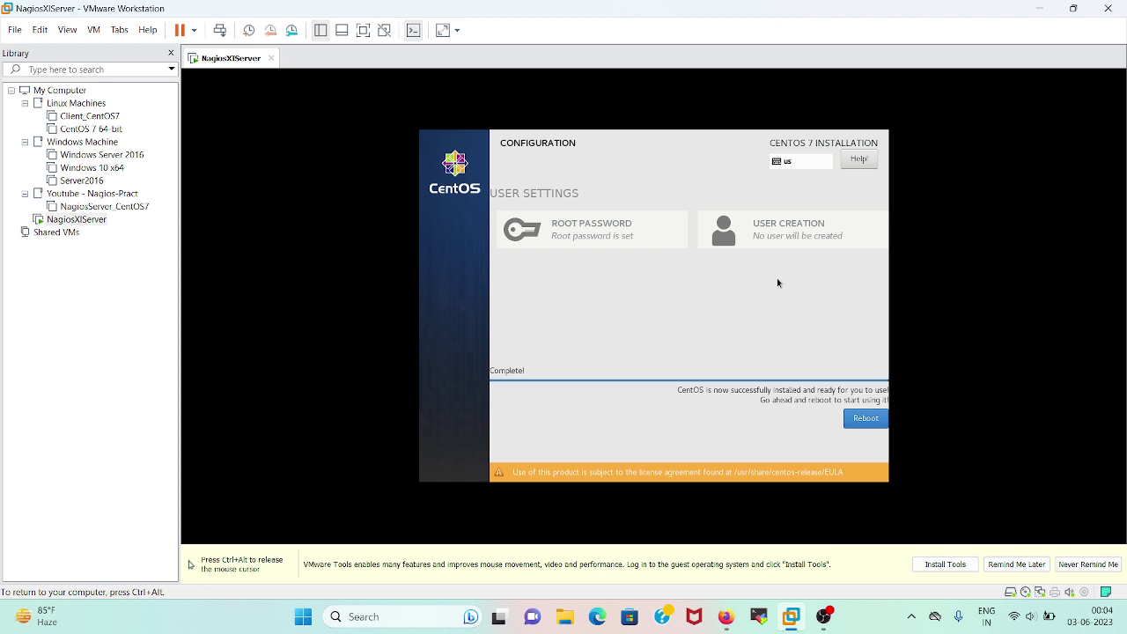
# Reboot the VM and boot the default CentOS Linux 7 entry from the GRUB menu
pyautogui.click(872, 421)
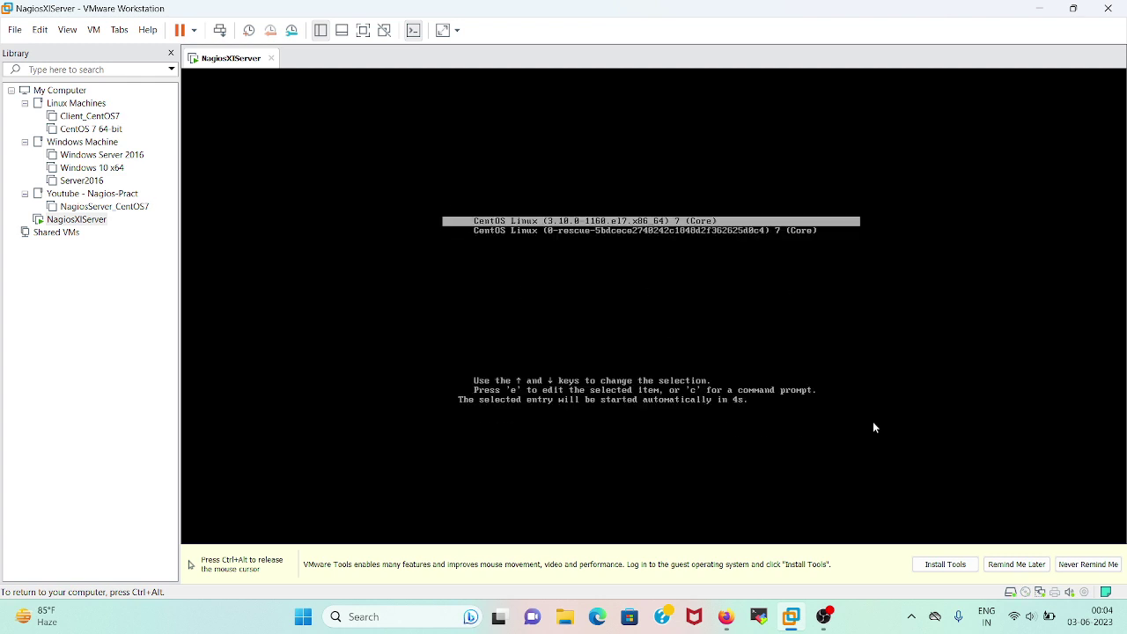
pyautogui.press('Return')
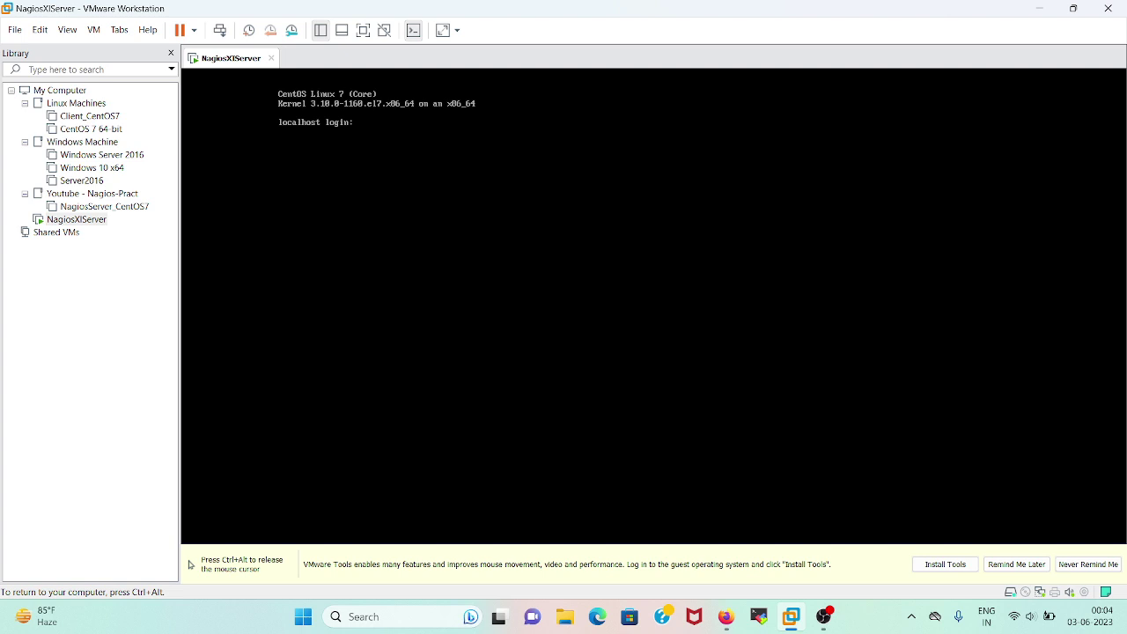
# Log in as root, run ls, and cat /etc/os-release to confirm CentOS Linux 7 (Core)
pyautogui.write('root')
pyautogui.press('Return')
pyautogui.press('Return')
pyautogui.write('ls')
pyautogui.press('Return')
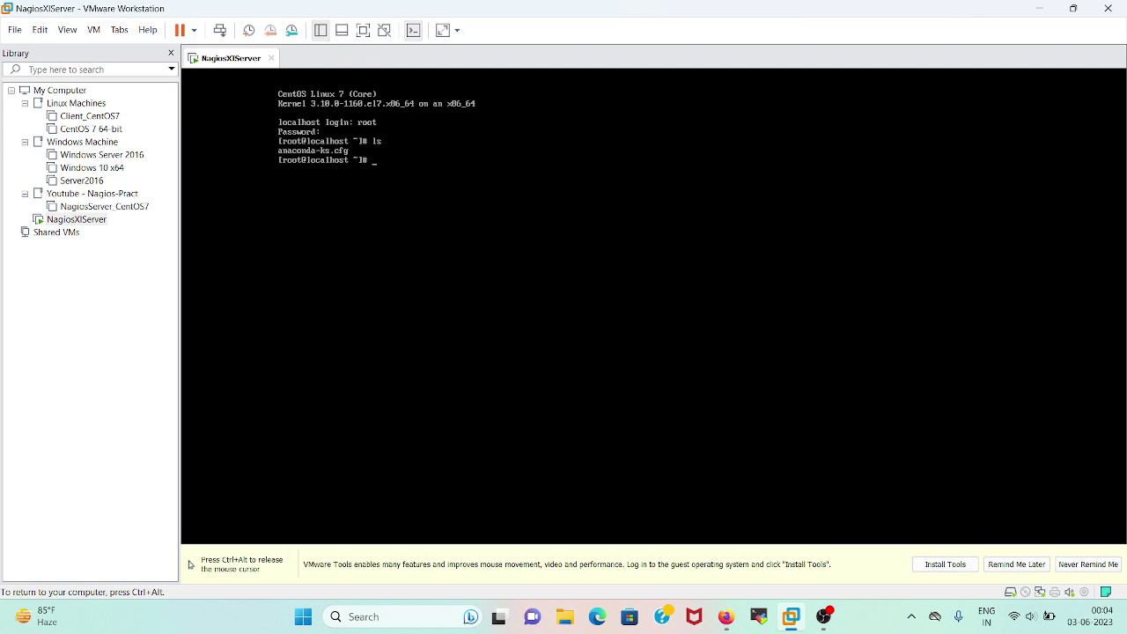
pyautogui.write('cat /etc/os-re')
pyautogui.press('Tab')
pyautogui.press('Return')
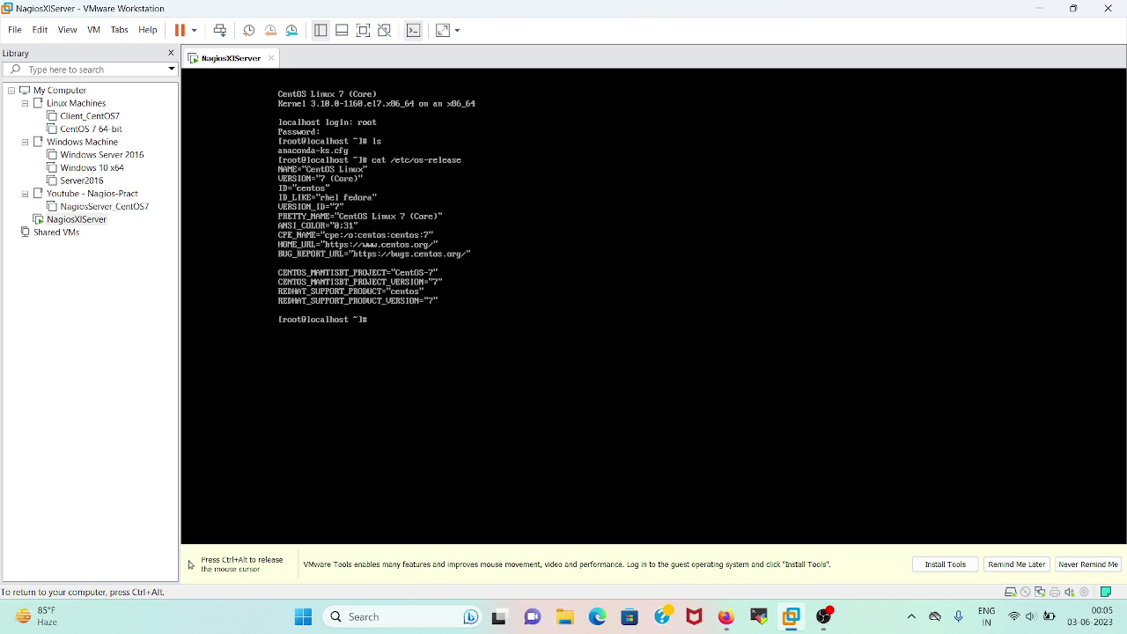
pyautogui.hotkey('ctrl', 'alt')
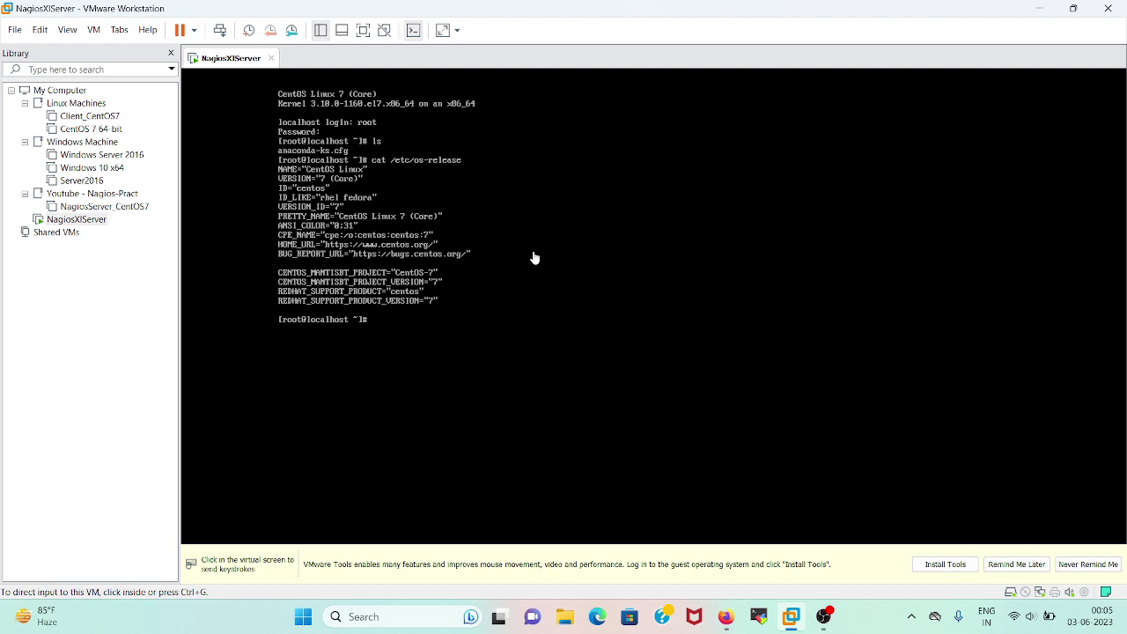
pyautogui.click(509, 291)
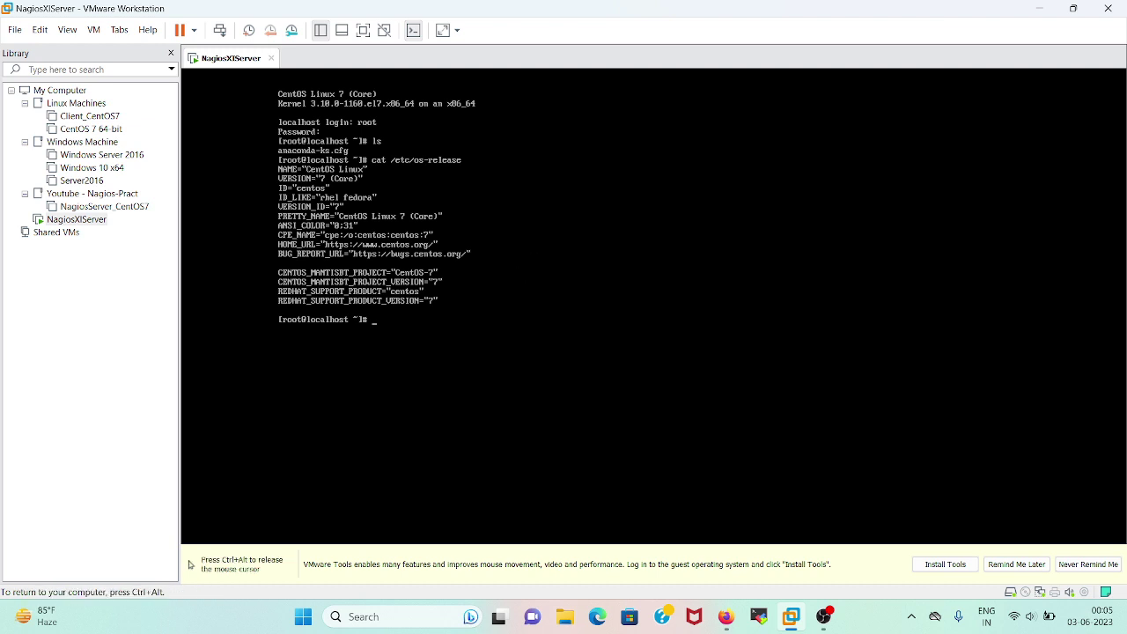
# Run ifconfig and find the command is not installed
pyautogui.write('ifconfig')
pyautogui.press('Return')
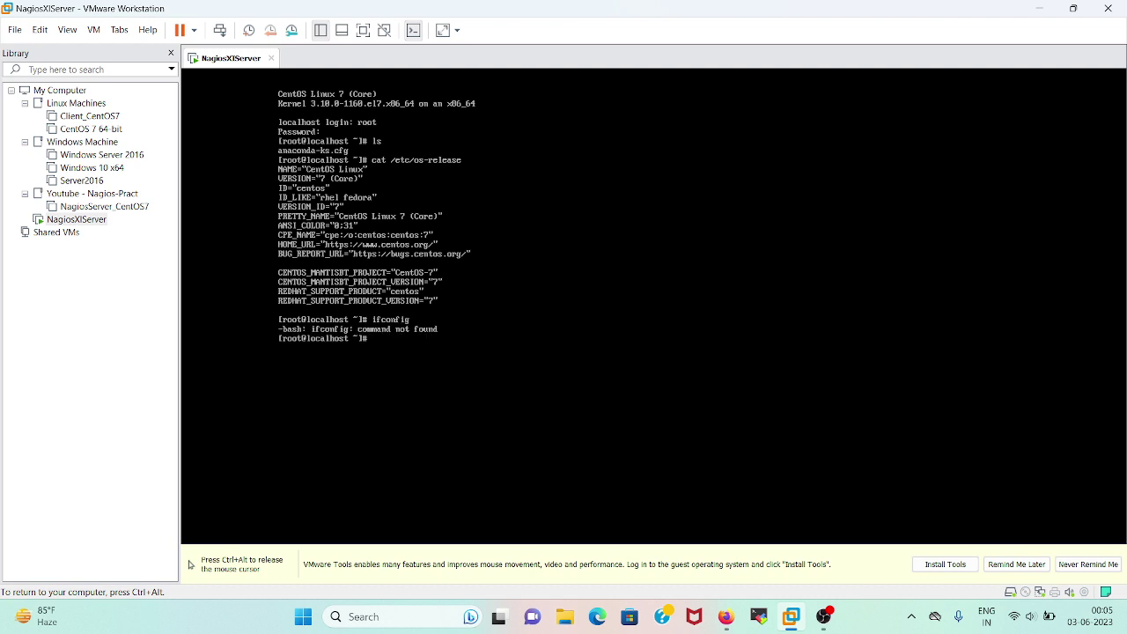
pyautogui.write('yumins')
pyautogui.press('BackSpace')
pyautogui.press('BackSpace')
pyautogui.press('BackSpace')
pyautogui.press('BackSpace')
pyautogui.press('BackSpace')
pyautogui.press('BackSpace')
pyautogui.press('BackSpace')
pyautogui.write('ping www.google.com')
pyautogui.press('Return')
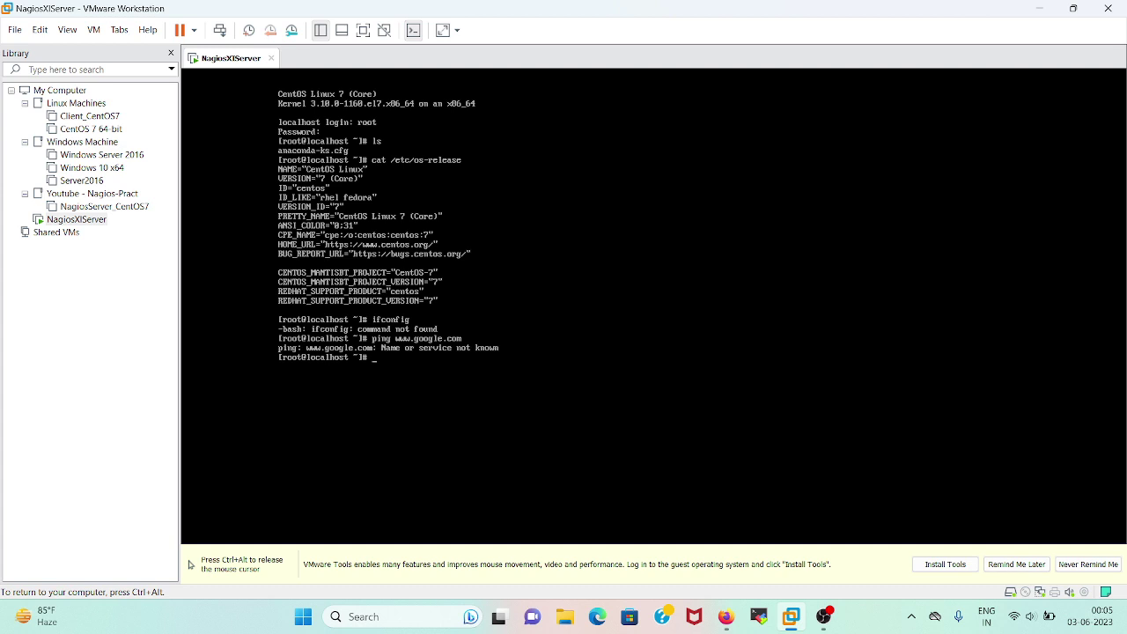
pyautogui.write('nmtui')
pyautogui.press('Return')
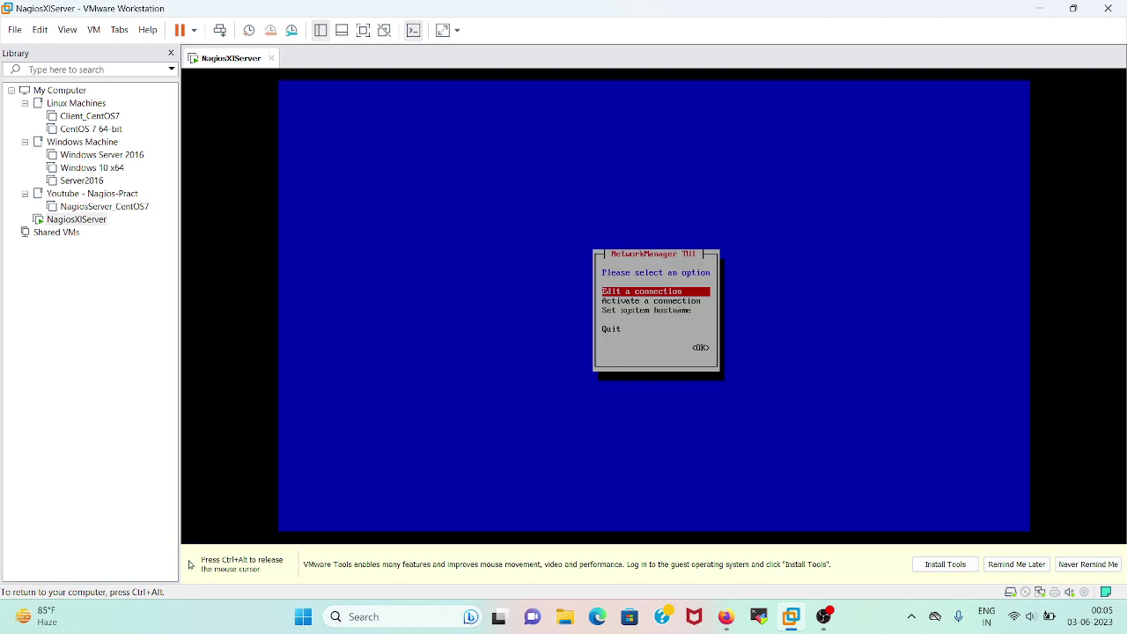
# Activate the ens33 wired connection in nmtui and quit back to the root shell
pyautogui.press('Down')
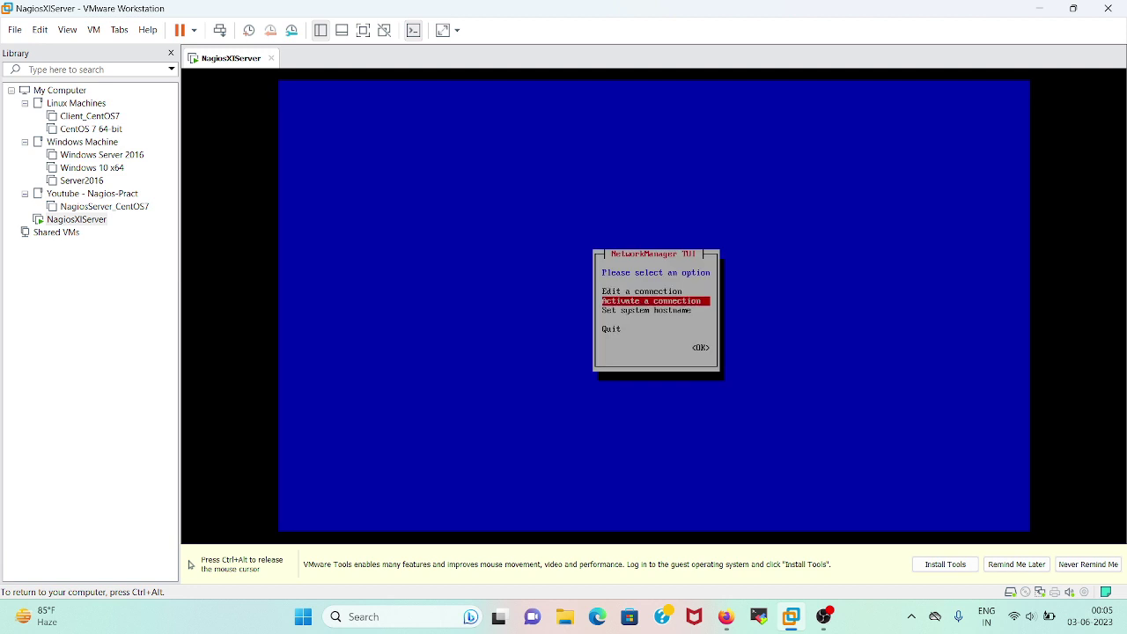
pyautogui.press('Return')
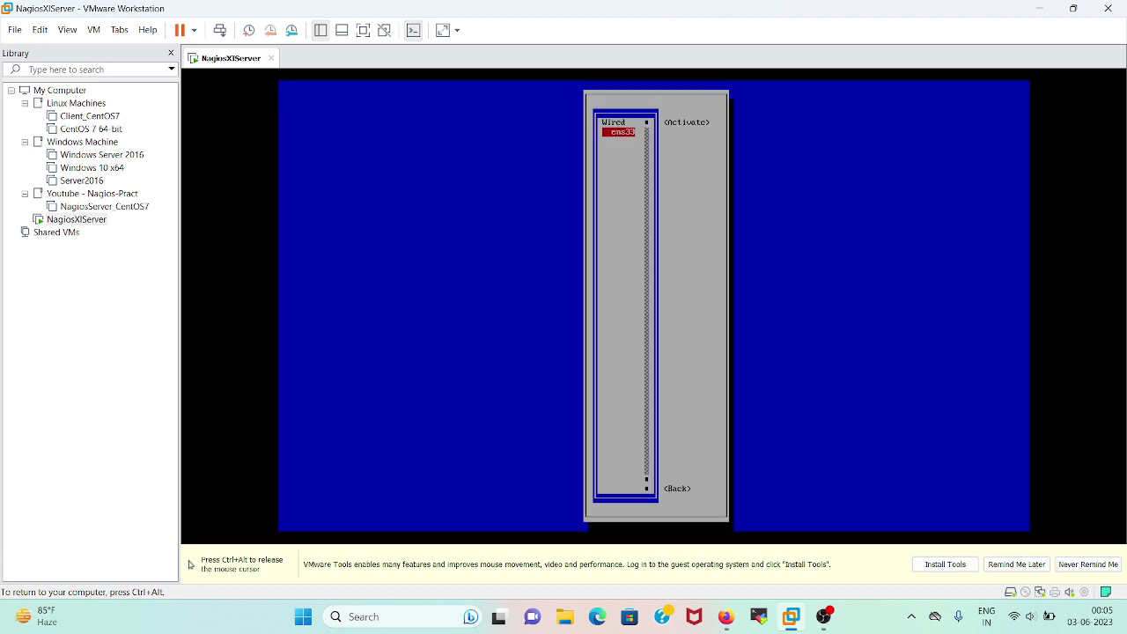
pyautogui.press('Tab')
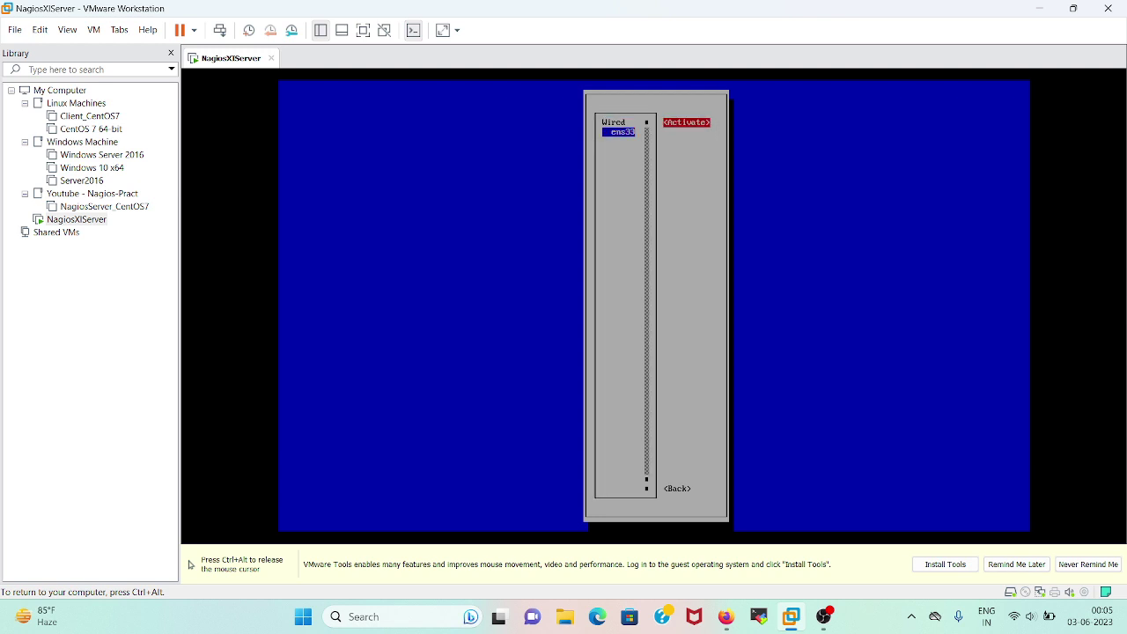
pyautogui.press('Return')
pyautogui.press('Tab')
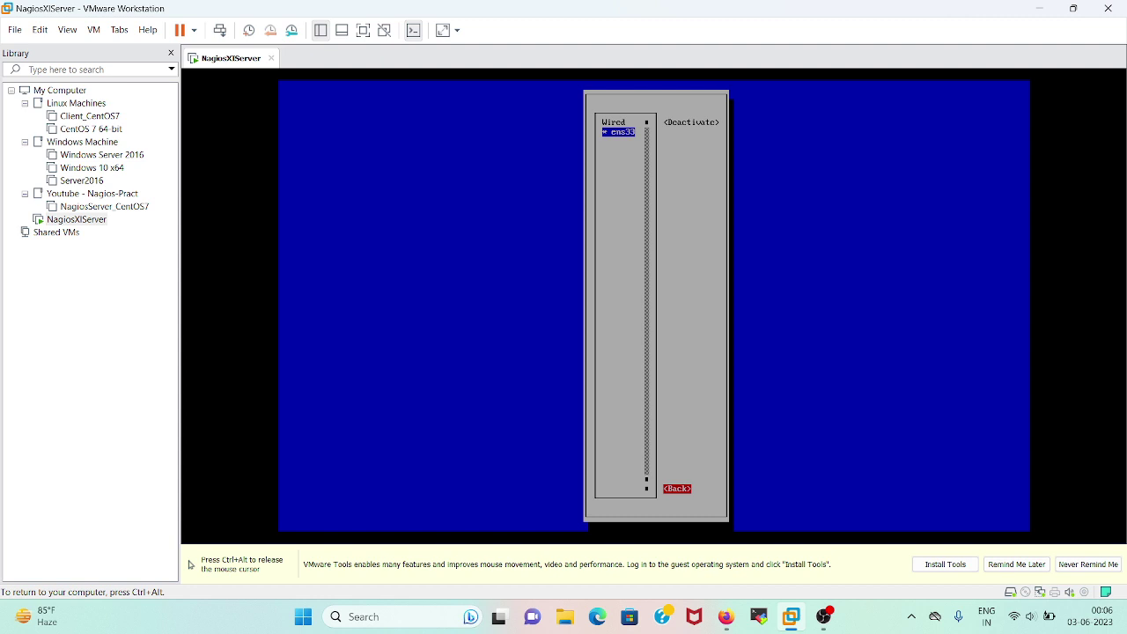
pyautogui.press('Return')
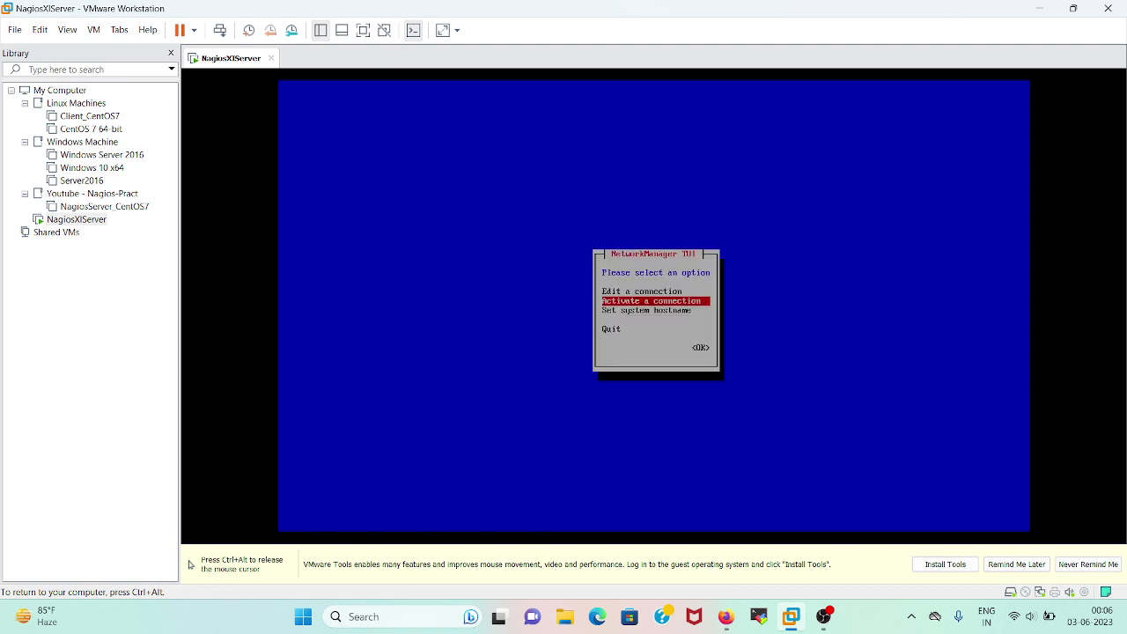
pyautogui.press('Down')
pyautogui.press('Down')
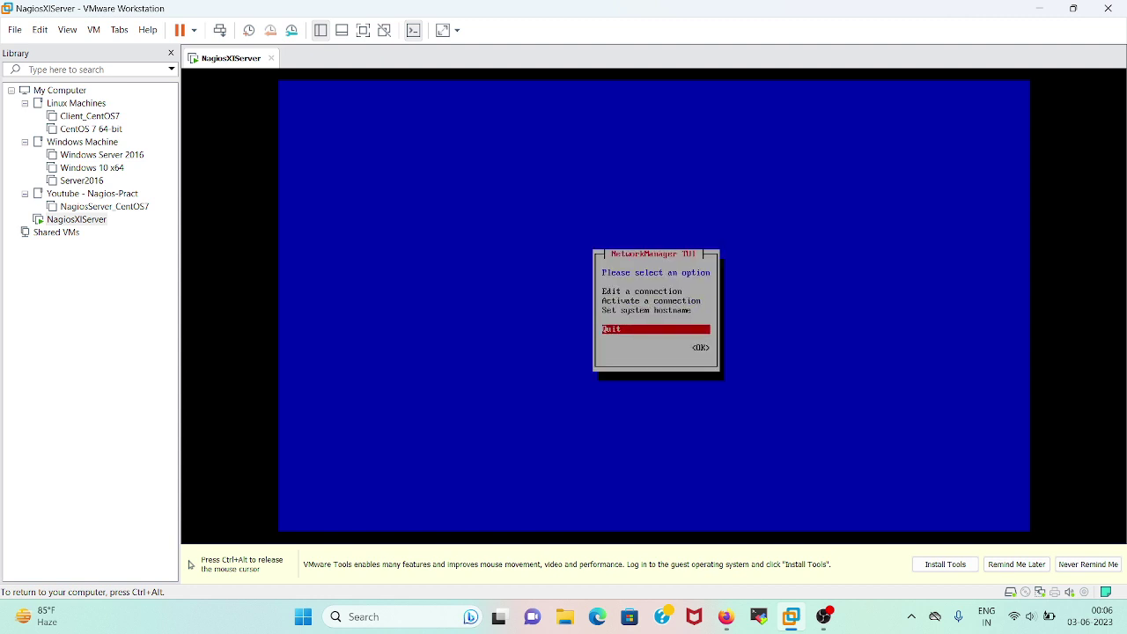
pyautogui.press('Return')
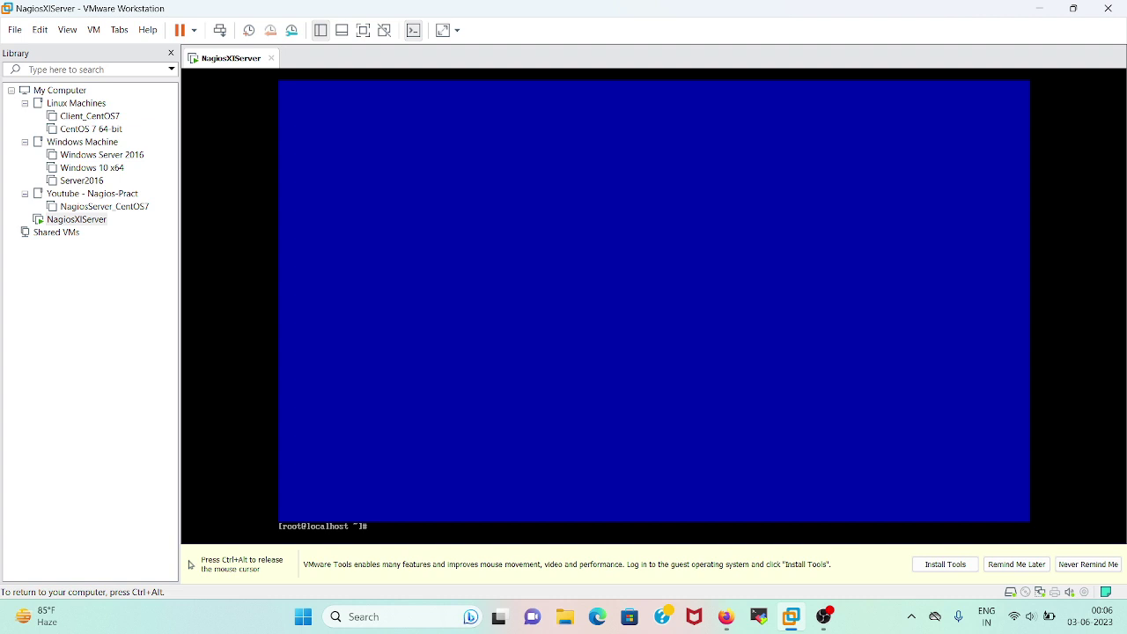
pyautogui.write('clear')
pyautogui.press('Return')
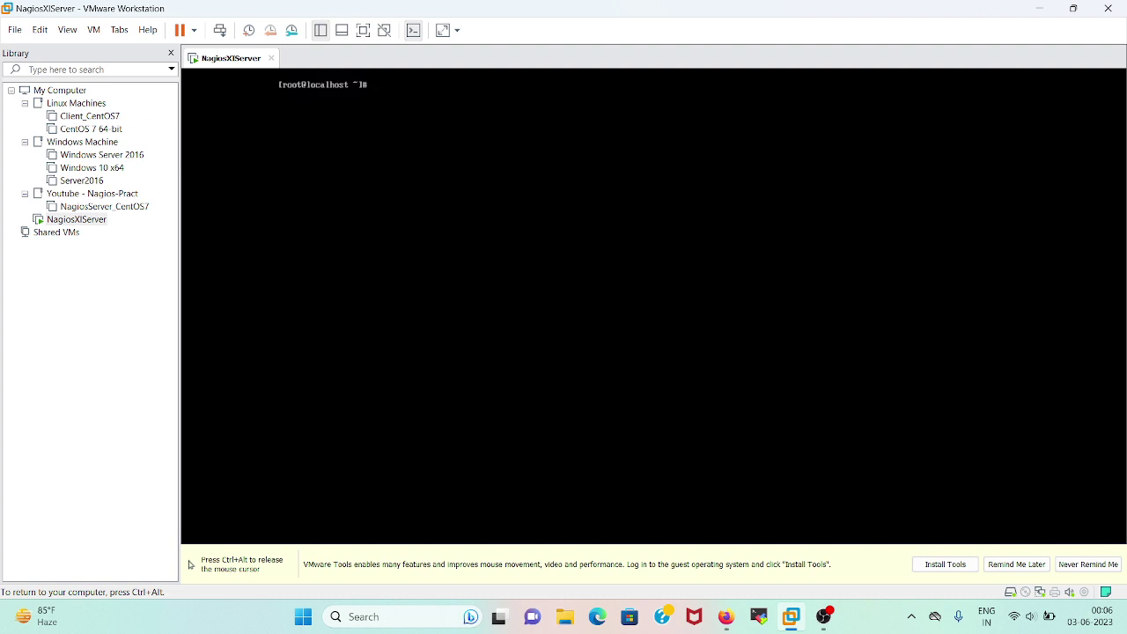
pyautogui.write('ping www.google.com')
pyautogui.press('Return')
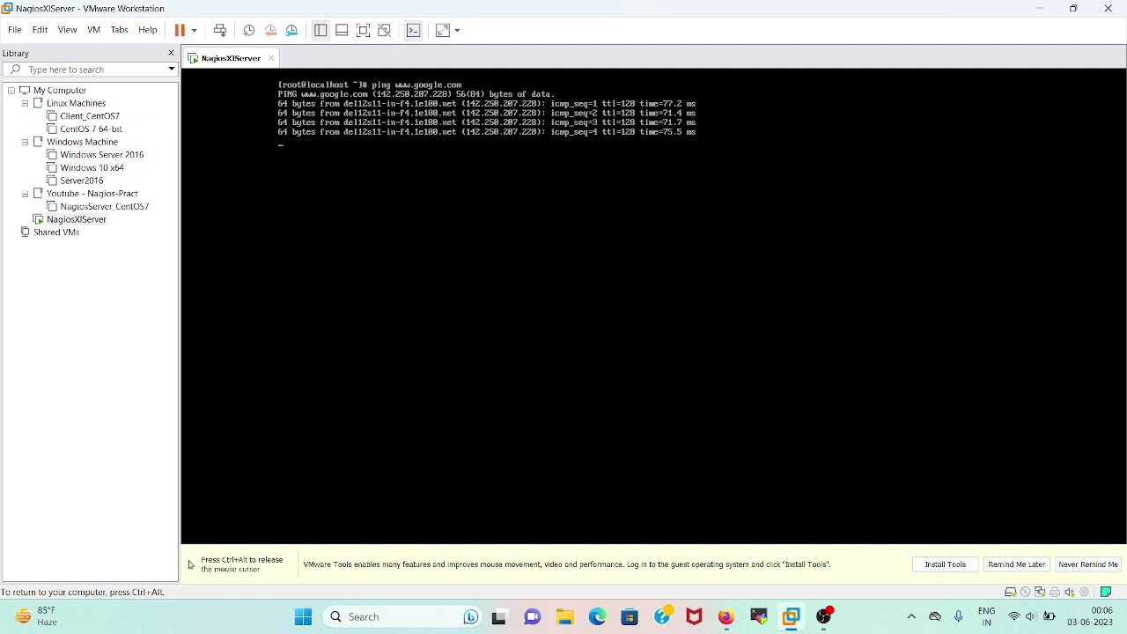
pyautogui.hotkey('ctrl', 'c')
pyautogui.hotkey('ctrl', 'c')
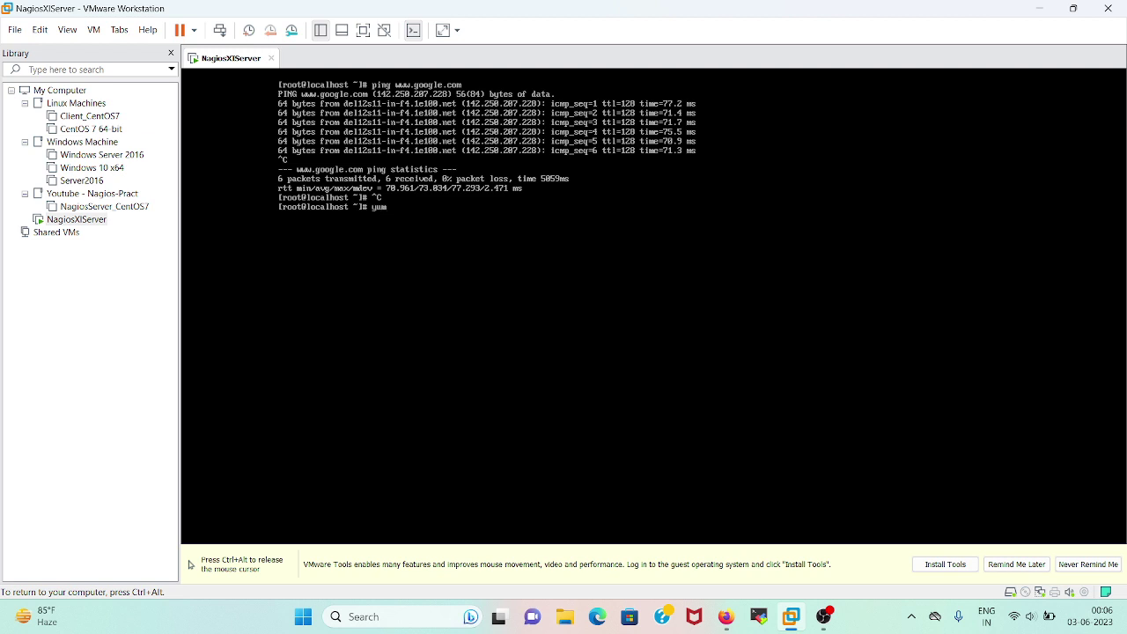
# Install net-tools with 'yum install net-tools -y', then run ifconfig showing ens33 at 192.168.135.130
pyautogui.write('nstall net-tool')
pyautogui.write('y')
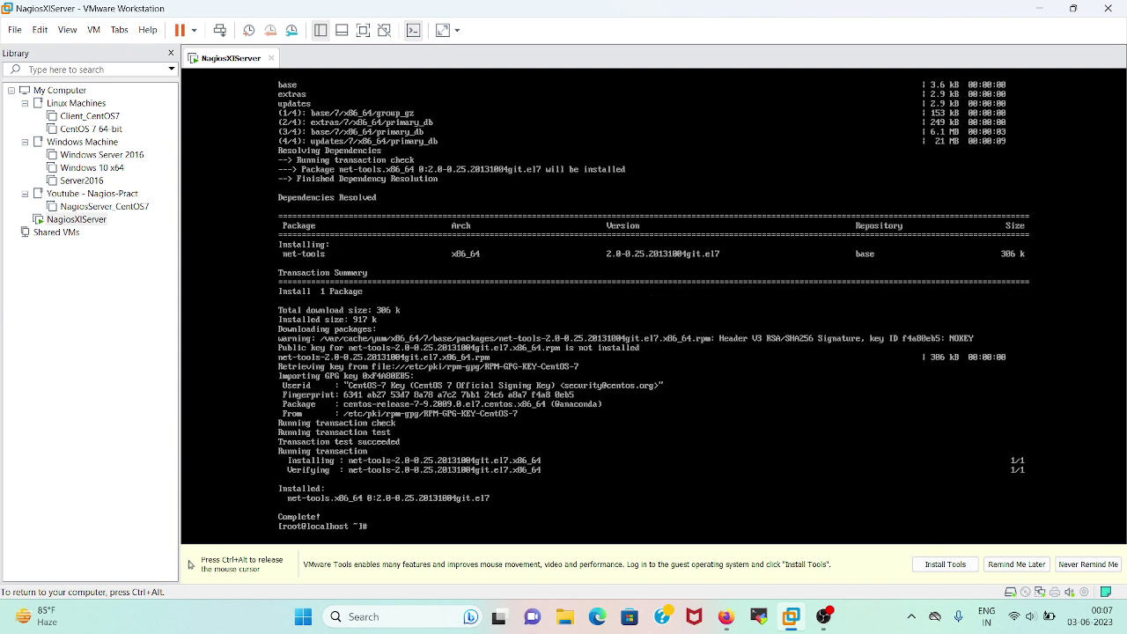
pyautogui.write('ifconfig')
pyautogui.press('Return')
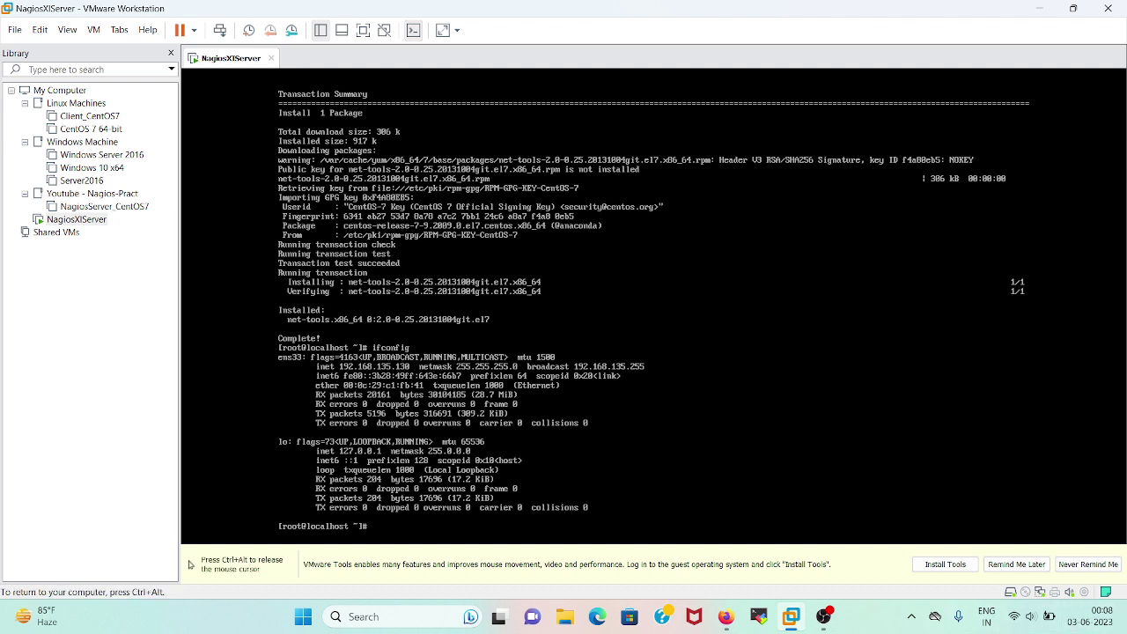
# Release the mouse from the VM and bring OBS Studio to the front
pyautogui.hotkey('ctrl', 'alt')
pyautogui.click(824, 617)
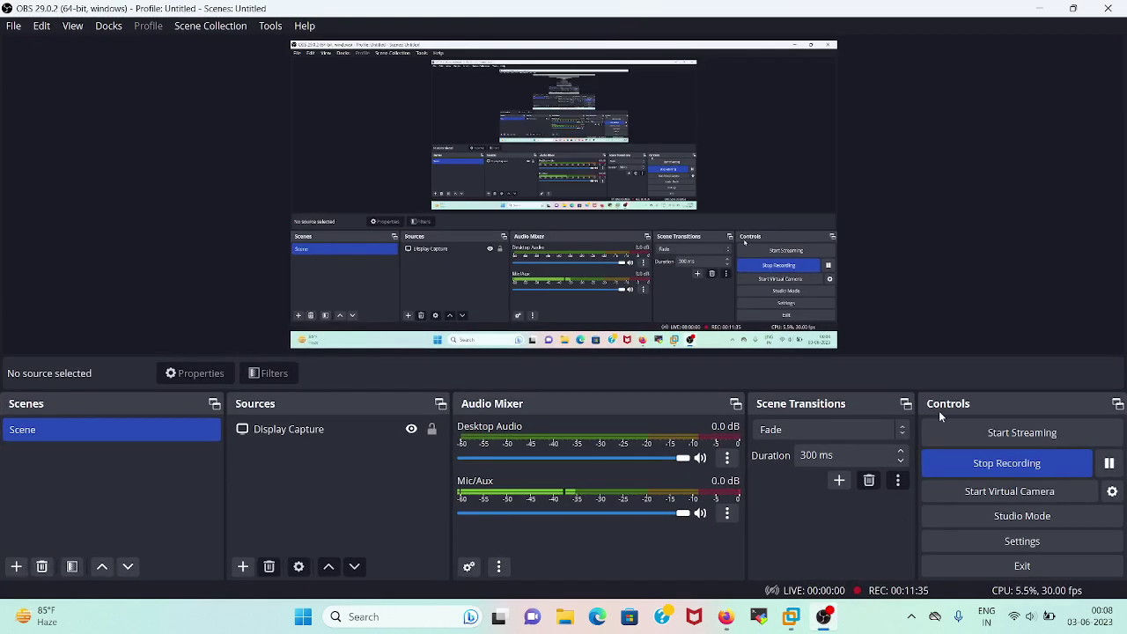